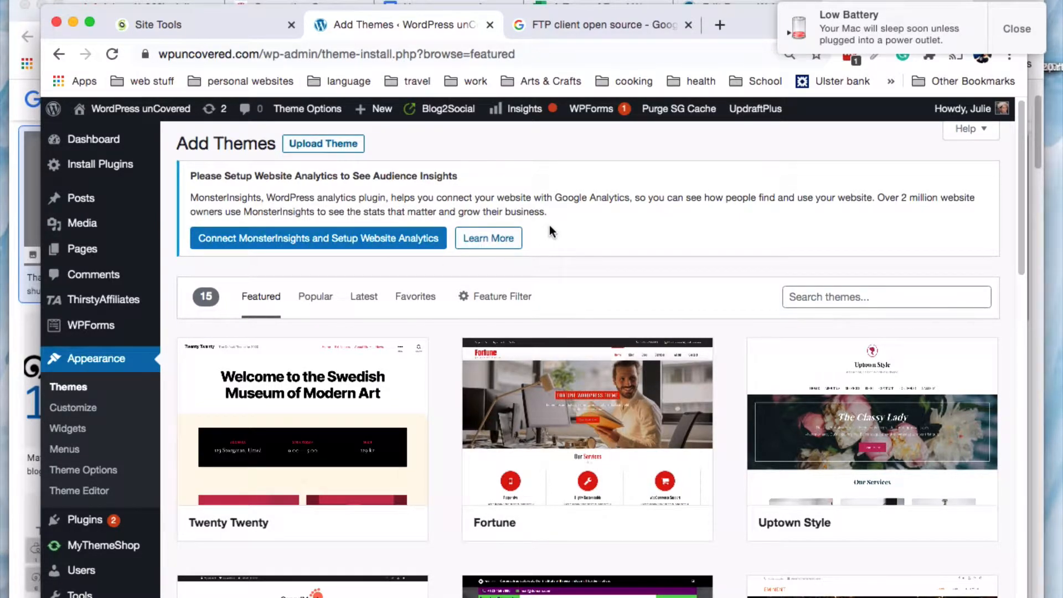
Step: Return to the SiteGround account's websites and open the FTP Accounts page in Site Tools for wpuncovered.com
left_click(225, 26)
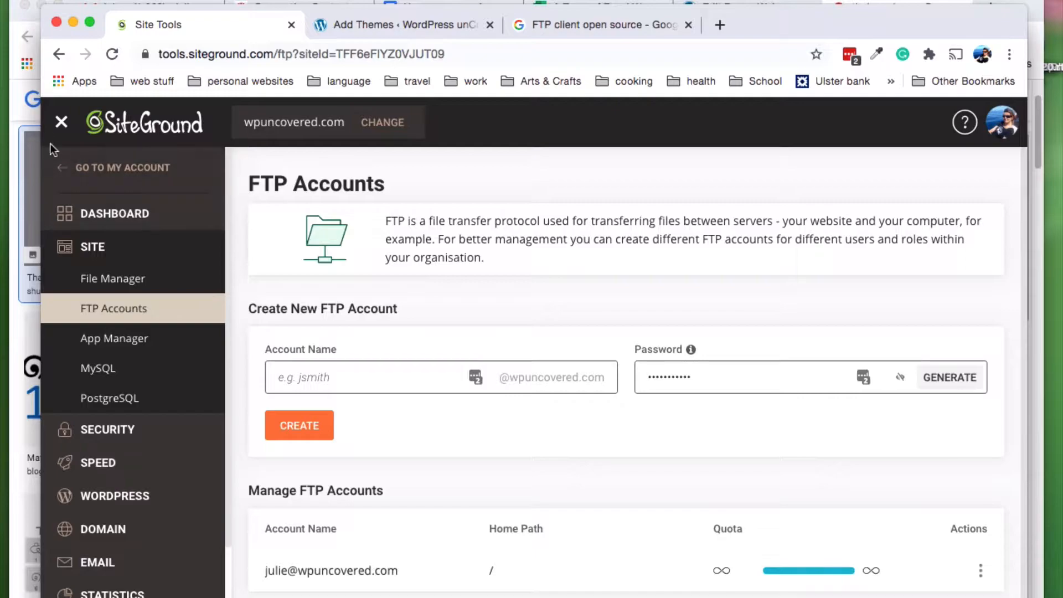
left_click(104, 168)
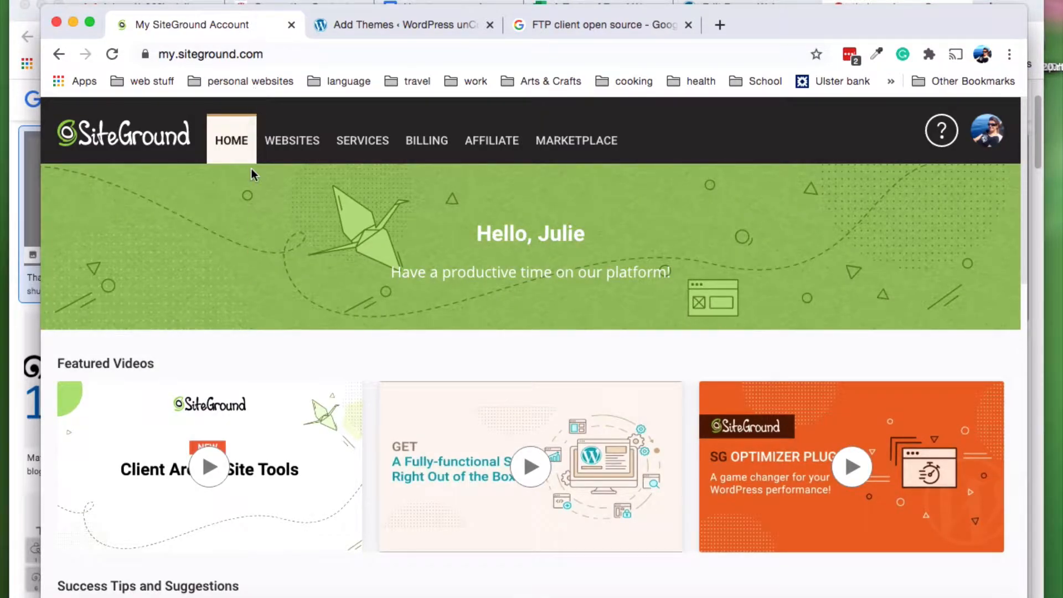
left_click(299, 148)
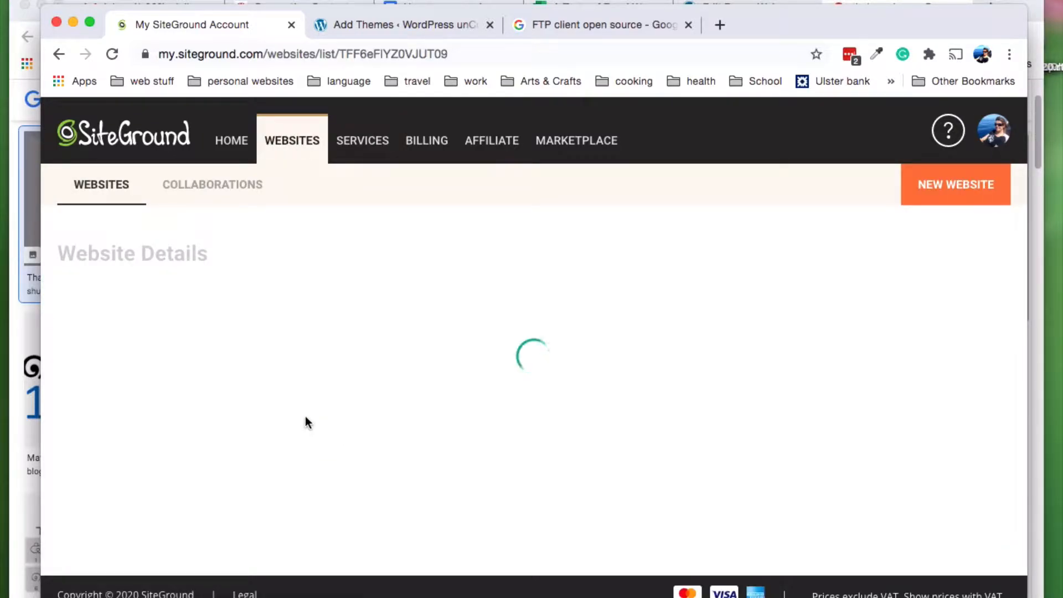
left_click(762, 316)
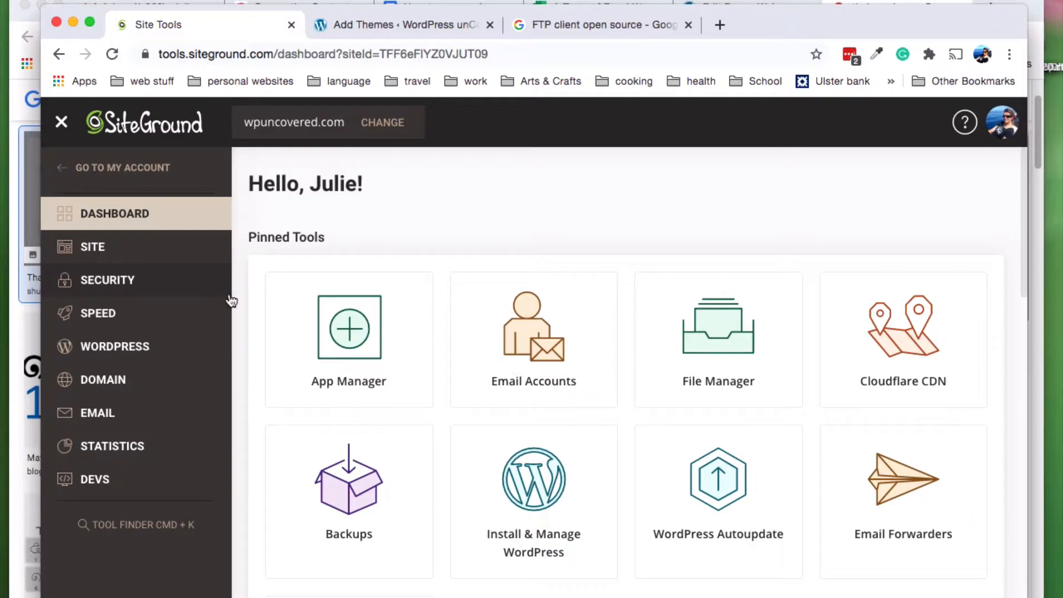
left_click(100, 252)
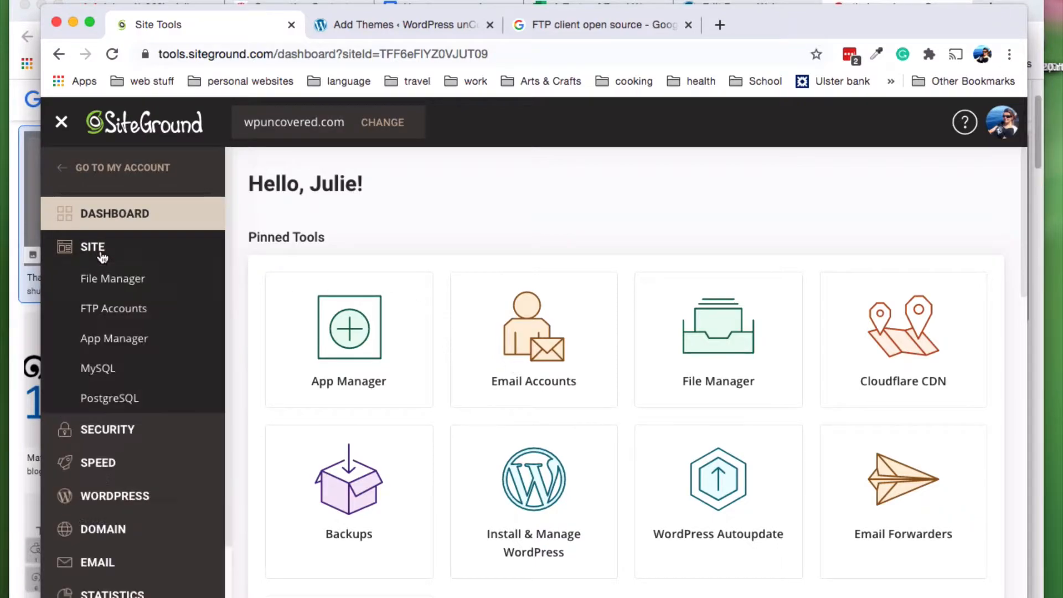
left_click(113, 309)
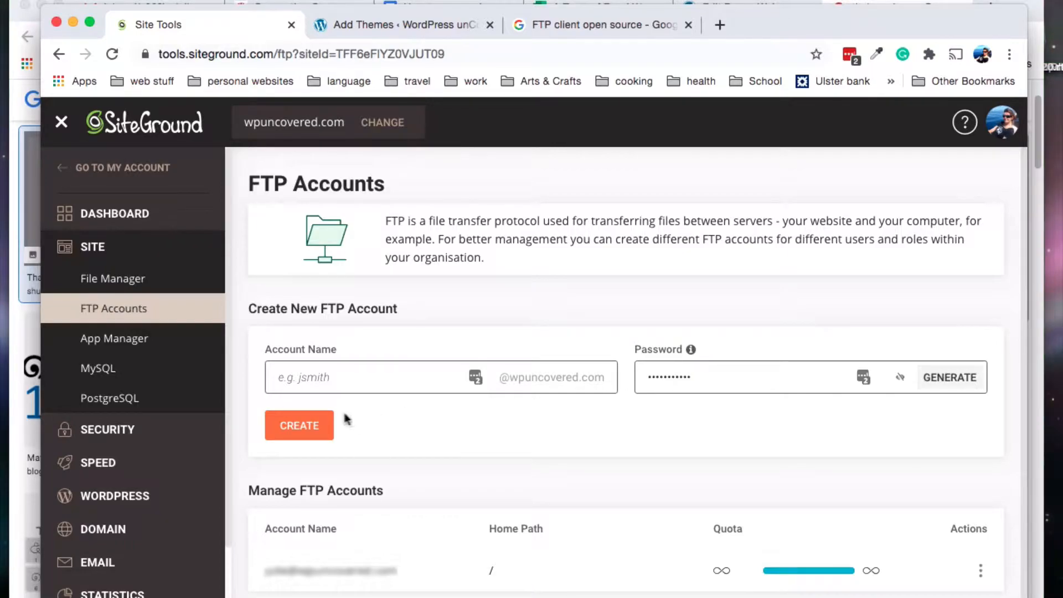
Step: View the FTP credentials of the existing FTP account and close the settings
scroll(338, 423, "down", 1)
scroll(593, 450, "up", 1)
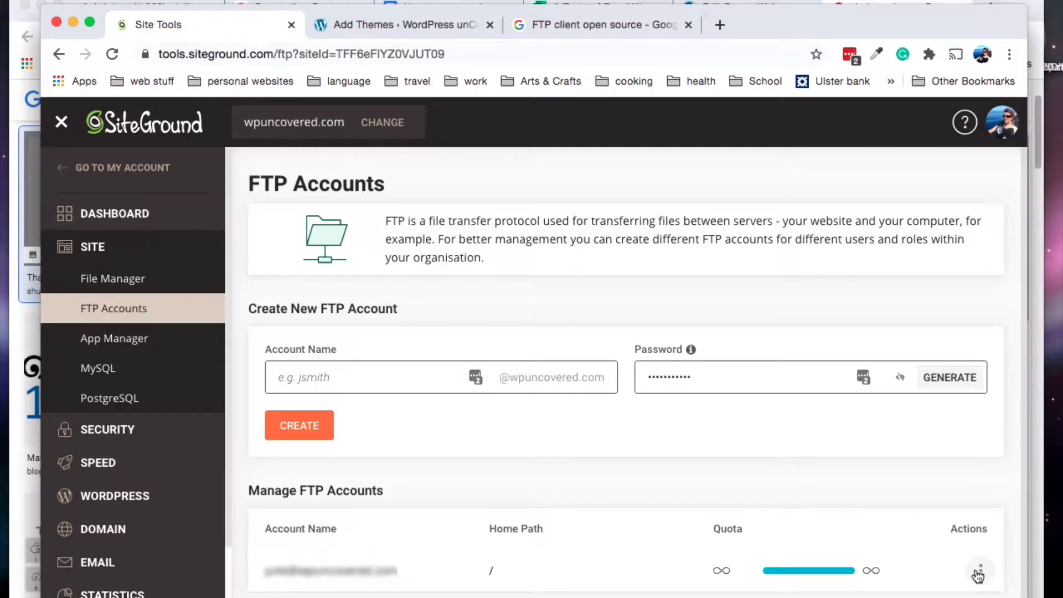
left_click(982, 570)
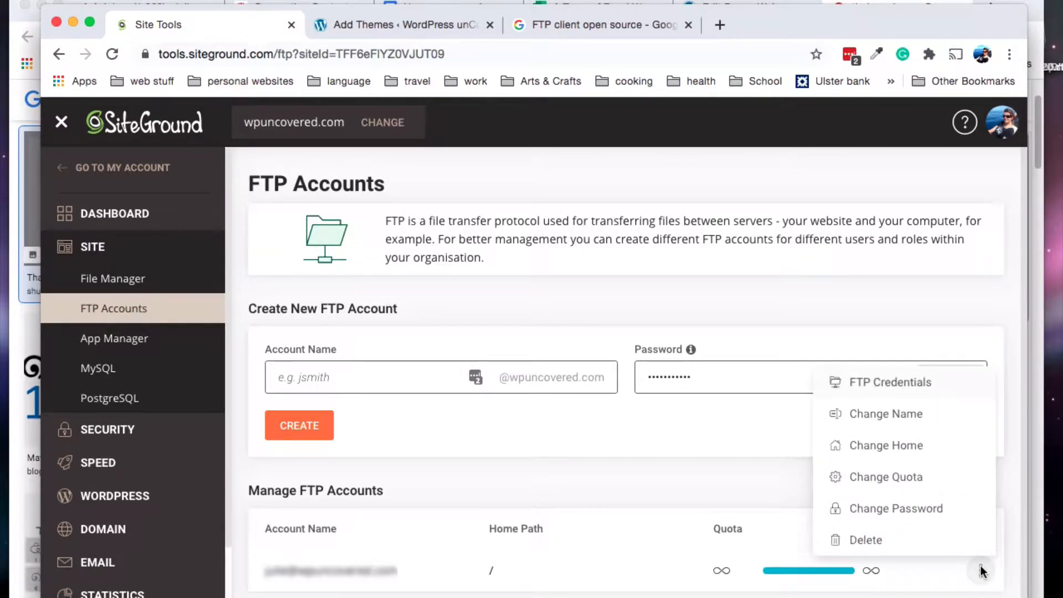
left_click(868, 389)
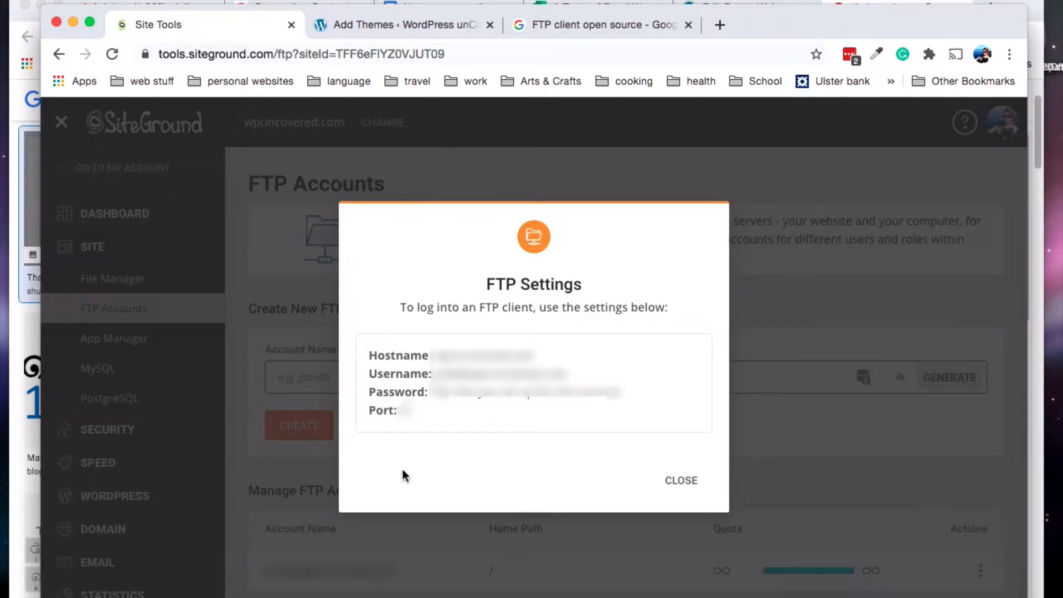
left_click(686, 483)
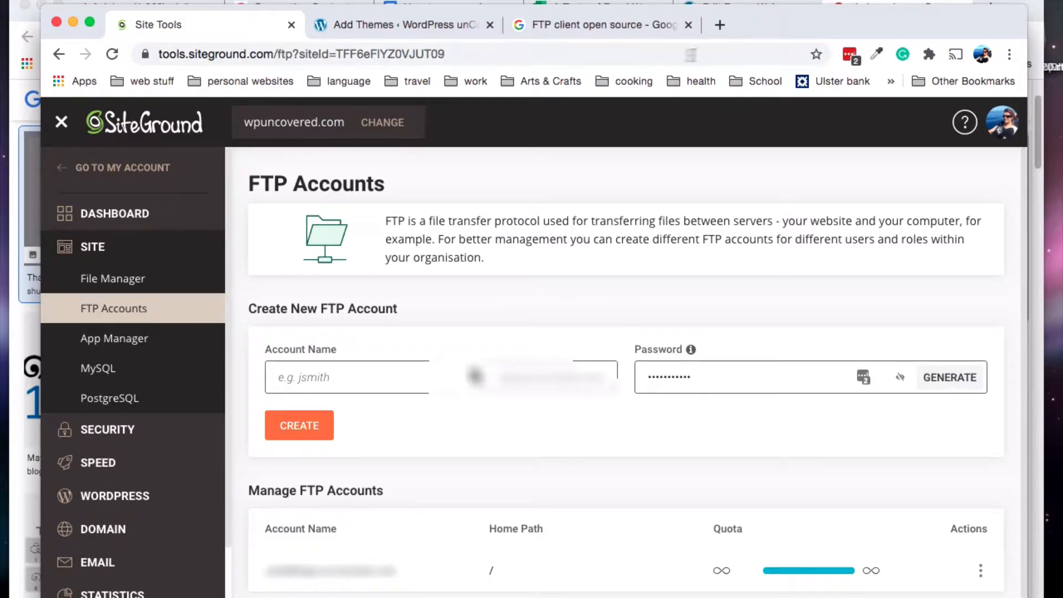
Step: Look over the Google results for open-source FTP clients and switch to FileZilla
left_click(584, 21)
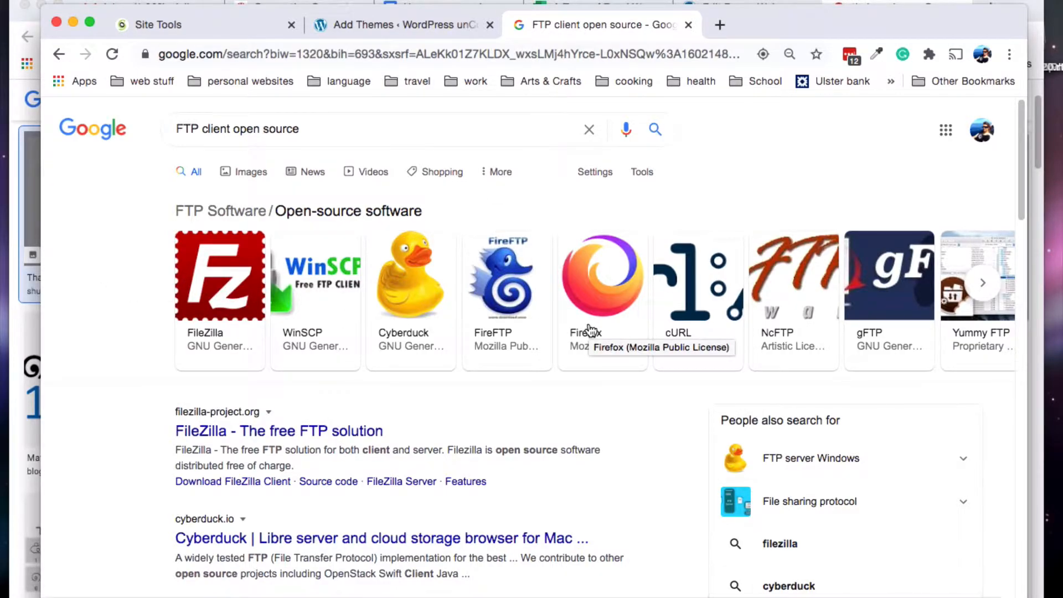
key("Tab")
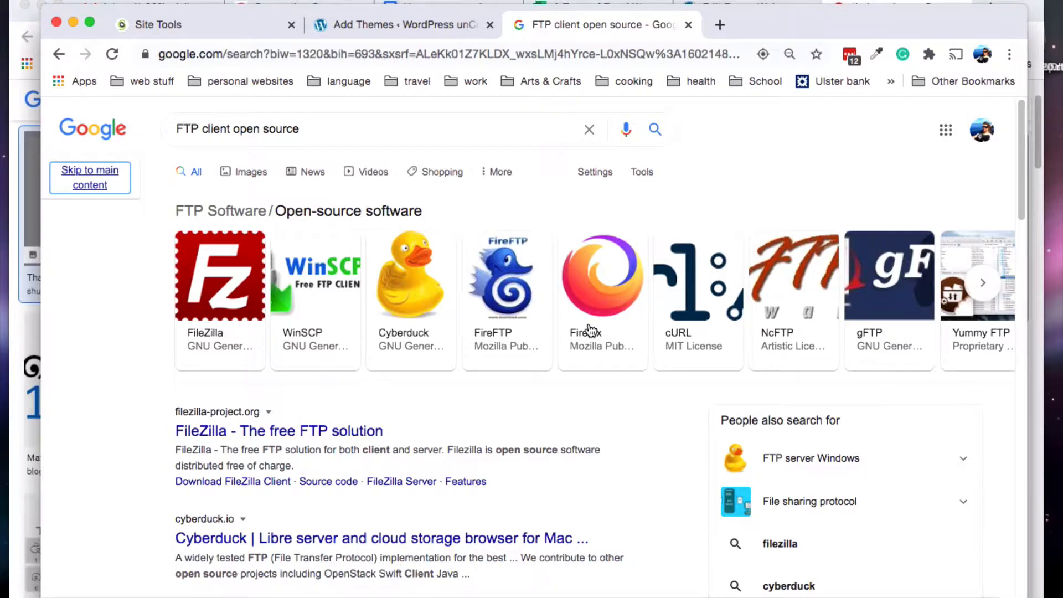
key("super+Tab")
key("super+Tab")
key("super+Tab")
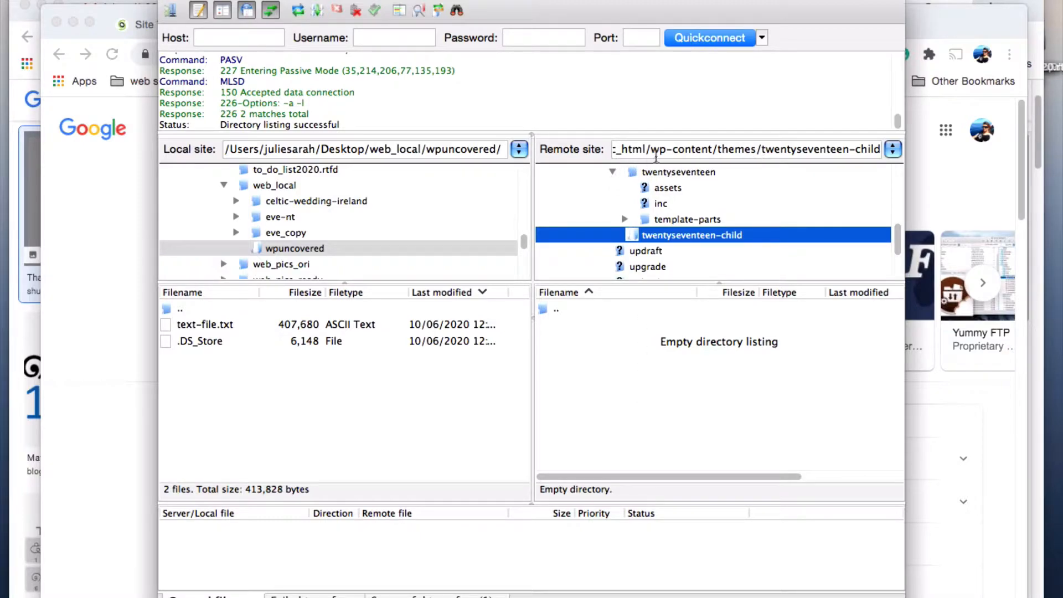
Step: Browse the remote site to the folder wpuncovered.com/public_html/wp-content/themes
scroll(897, 243, "up", 2)
scroll(886, 191, "up", 5)
left_click(613, 205)
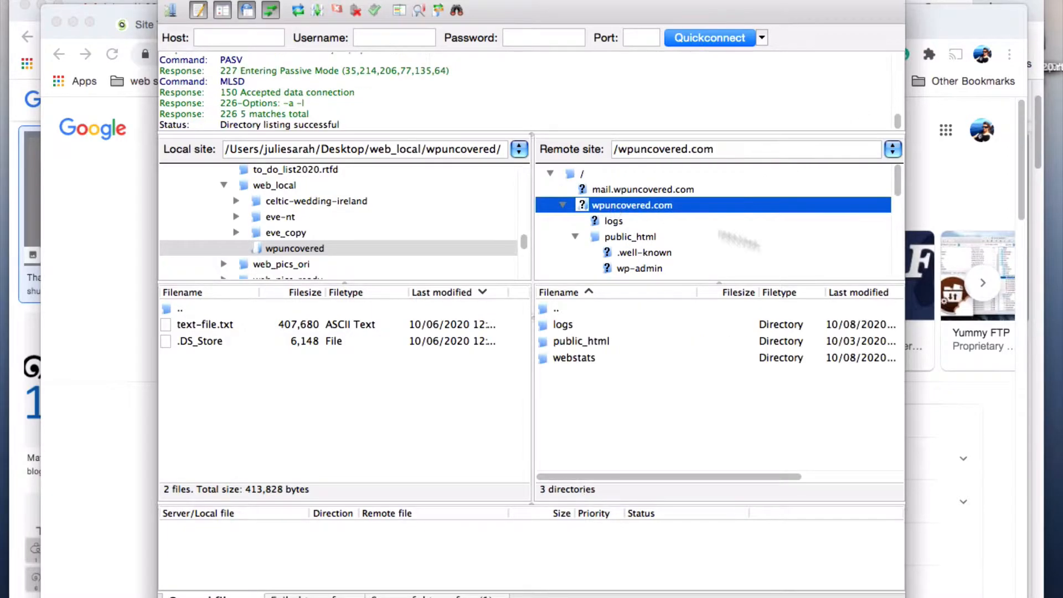
left_click(563, 204)
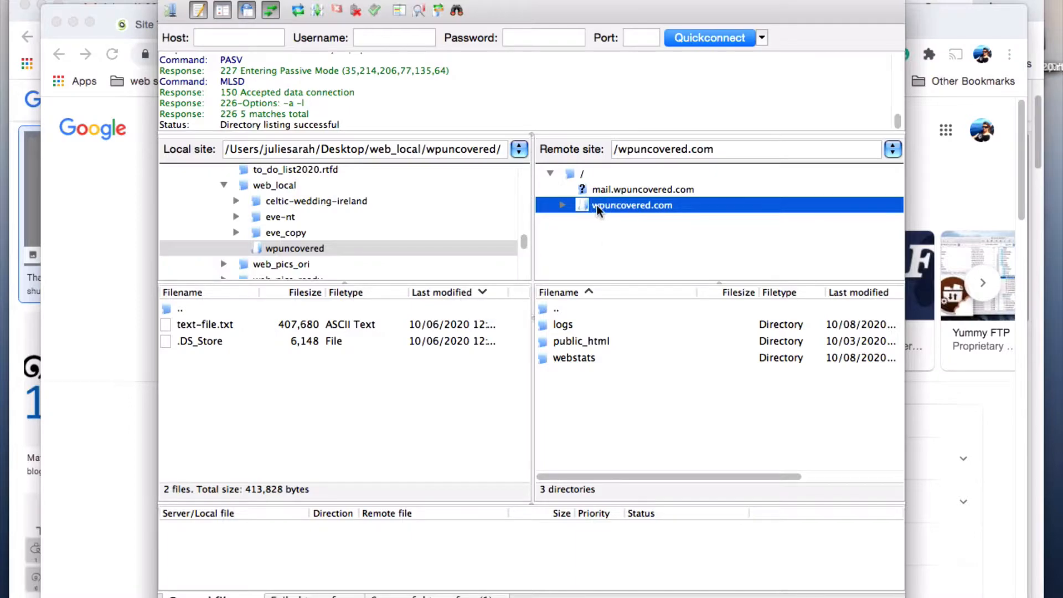
left_click(561, 205)
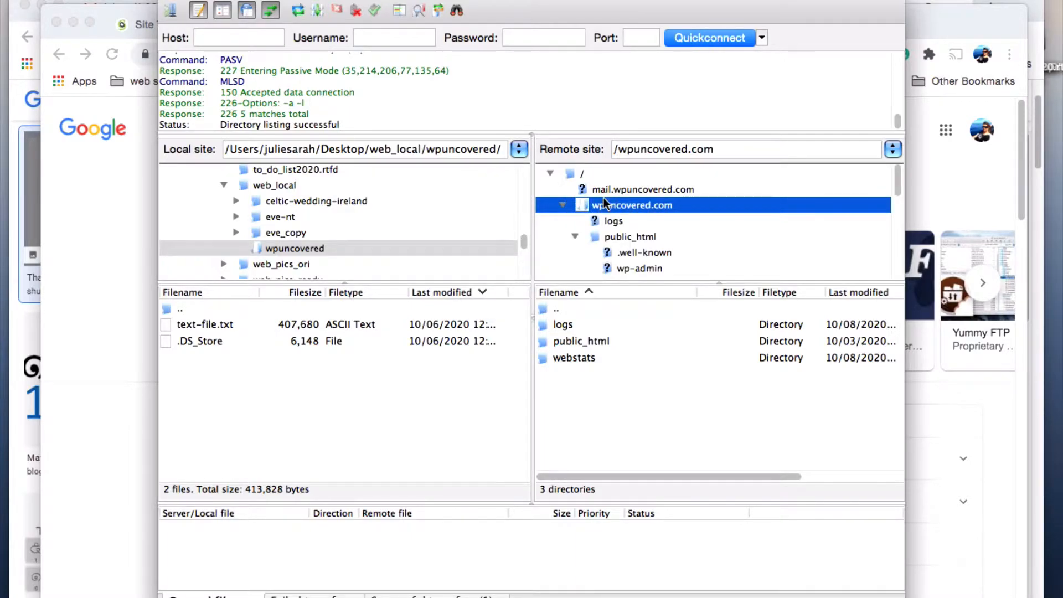
left_click(614, 237)
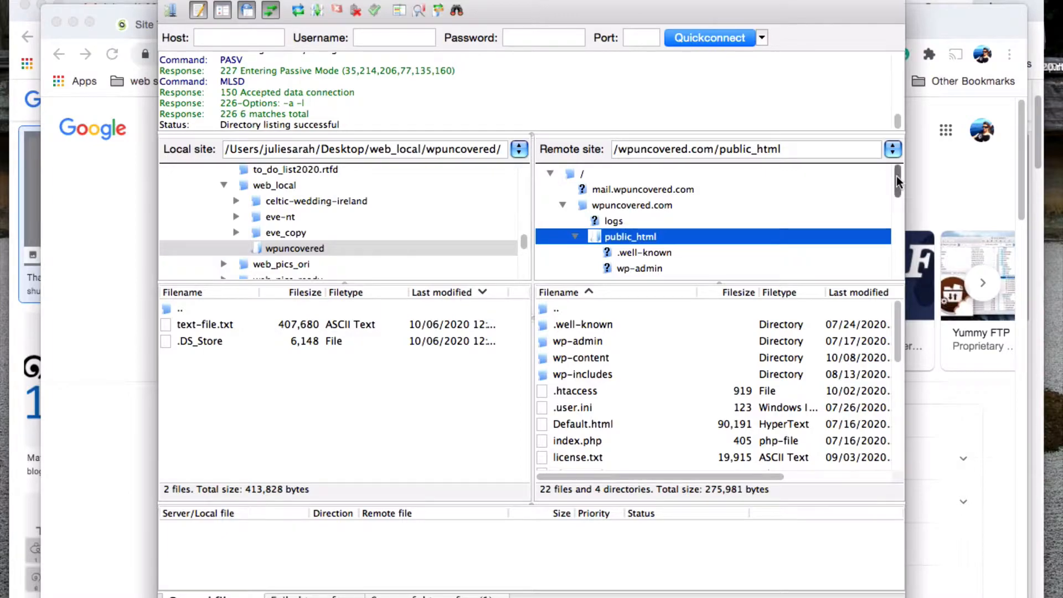
left_click_drag(896, 178, 901, 201)
left_click(669, 210)
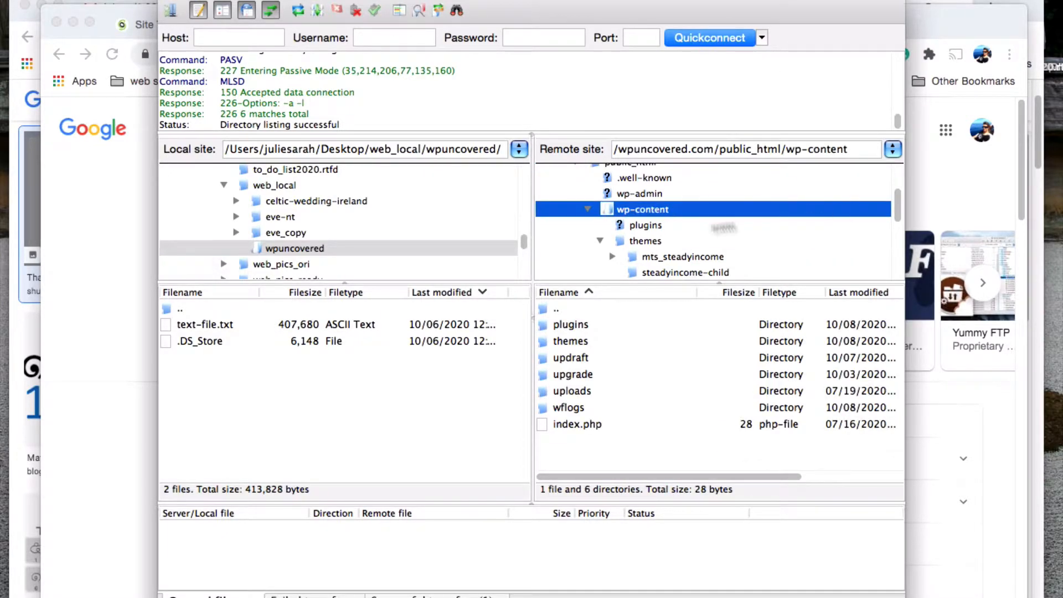
left_click(655, 241)
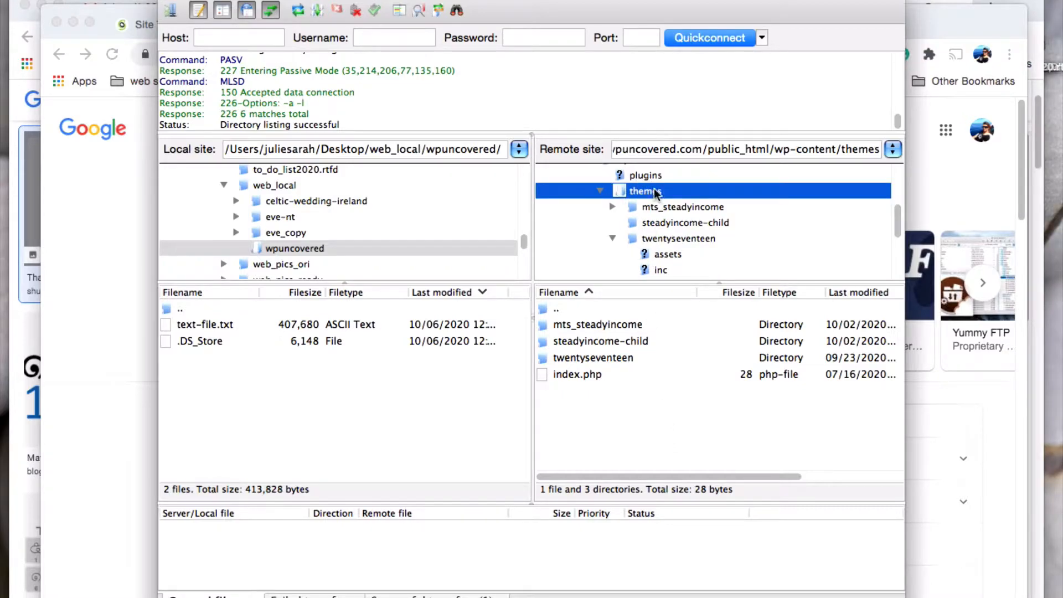
Step: Create a directory named twentyseventeen-child inside the remote themes folder
right_click(597, 421)
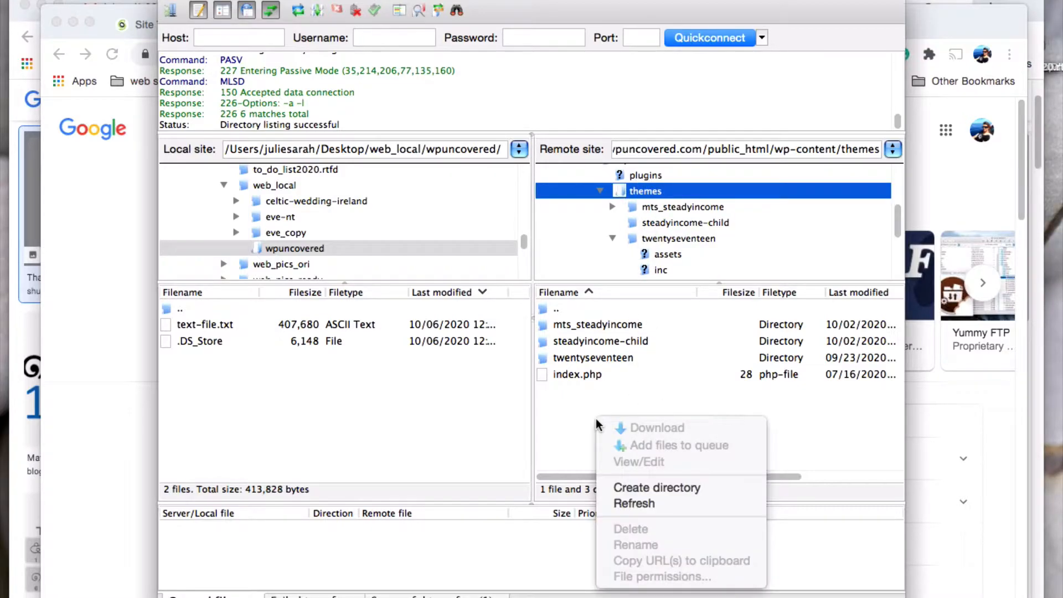
left_click(652, 486)
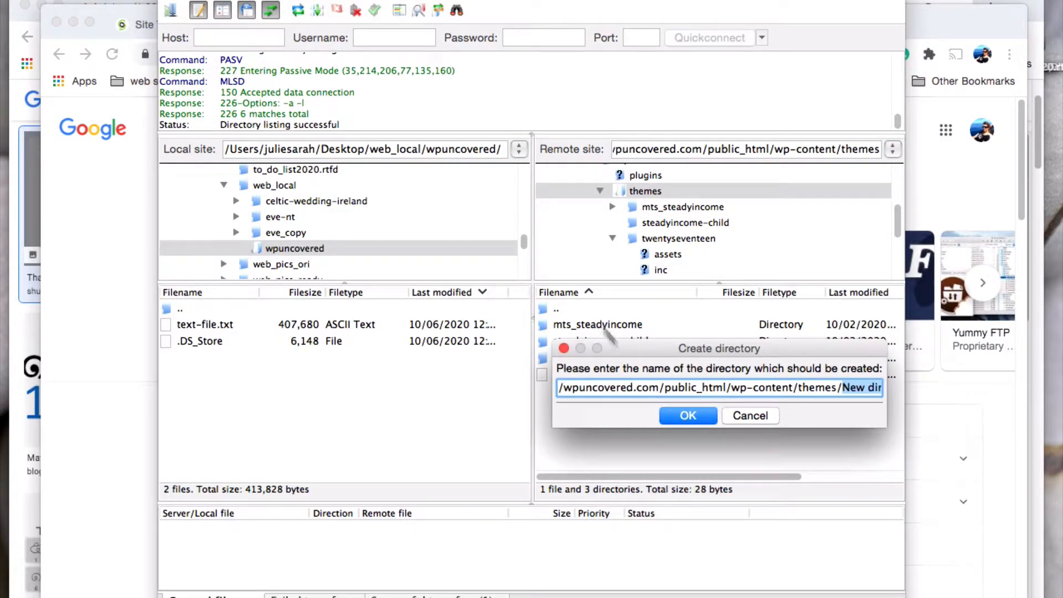
key("BackSpace")
type("twentyseventeen")
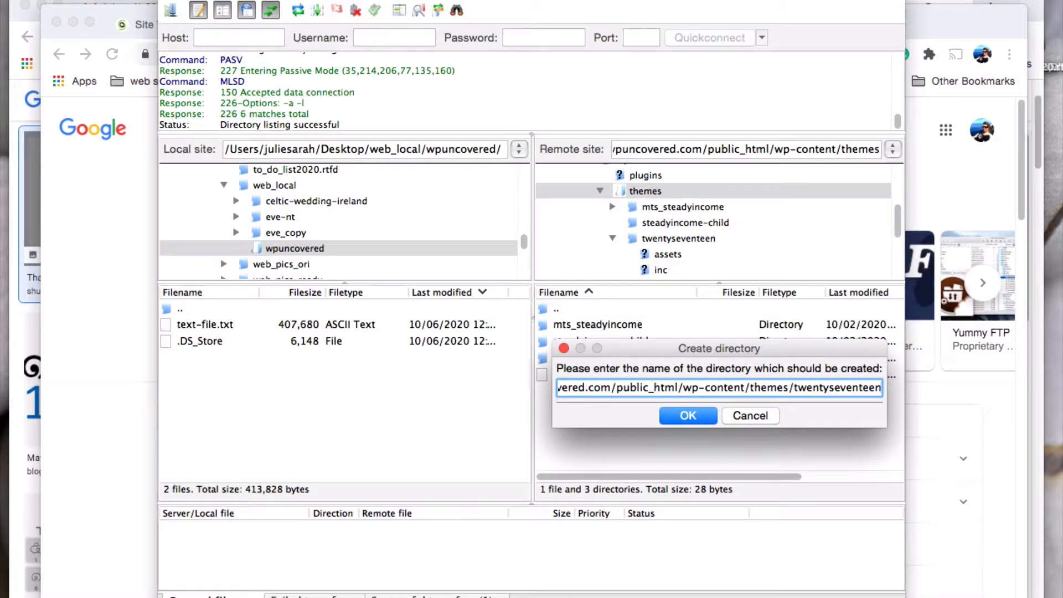
type("-child")
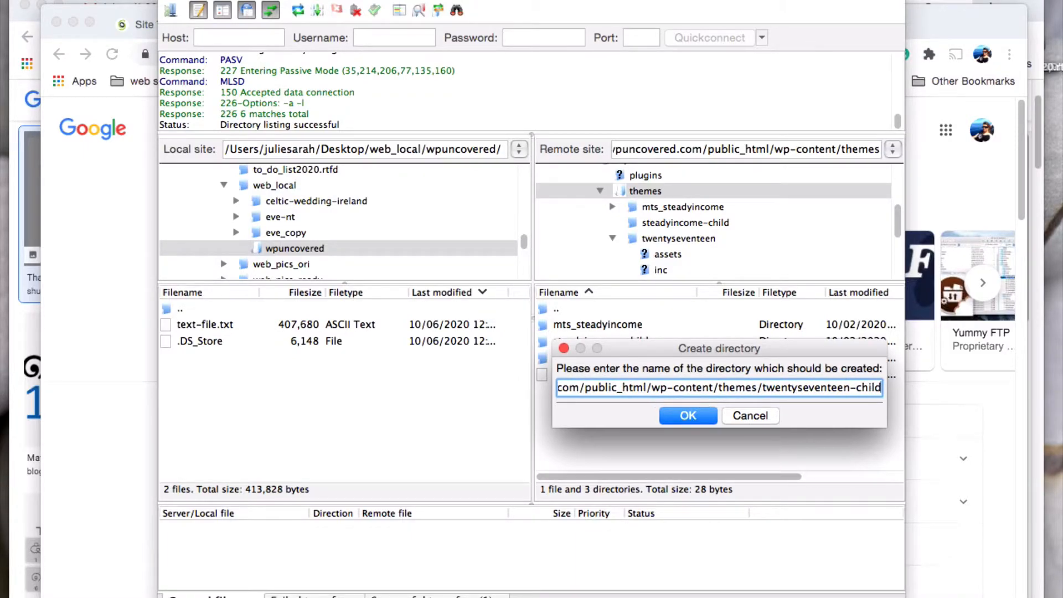
left_click(700, 419)
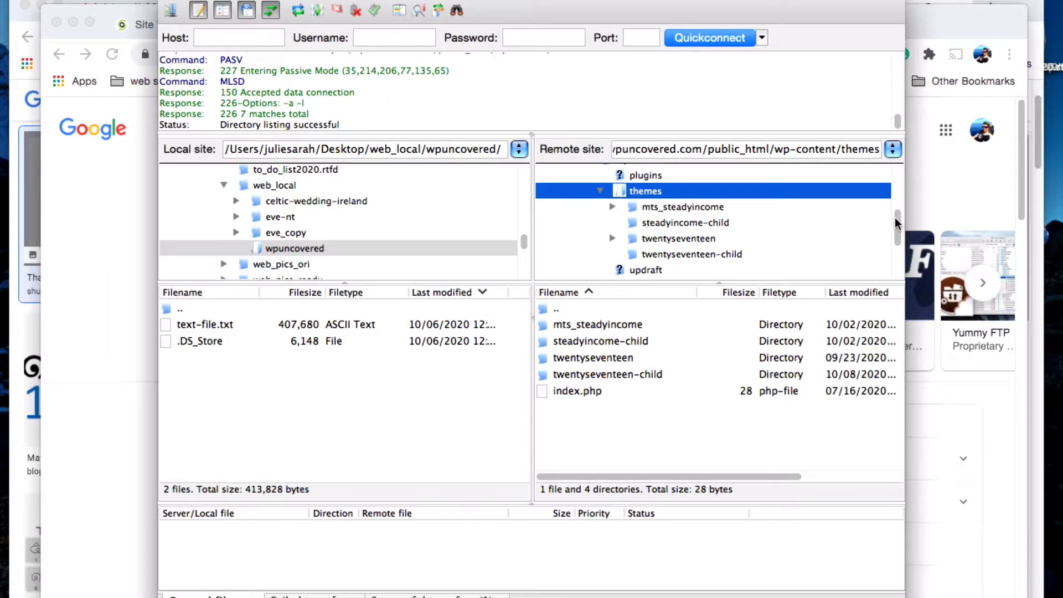
Step: Open the new twentyseventeen-child folder on the remote site
left_click_drag(897, 223, 897, 232)
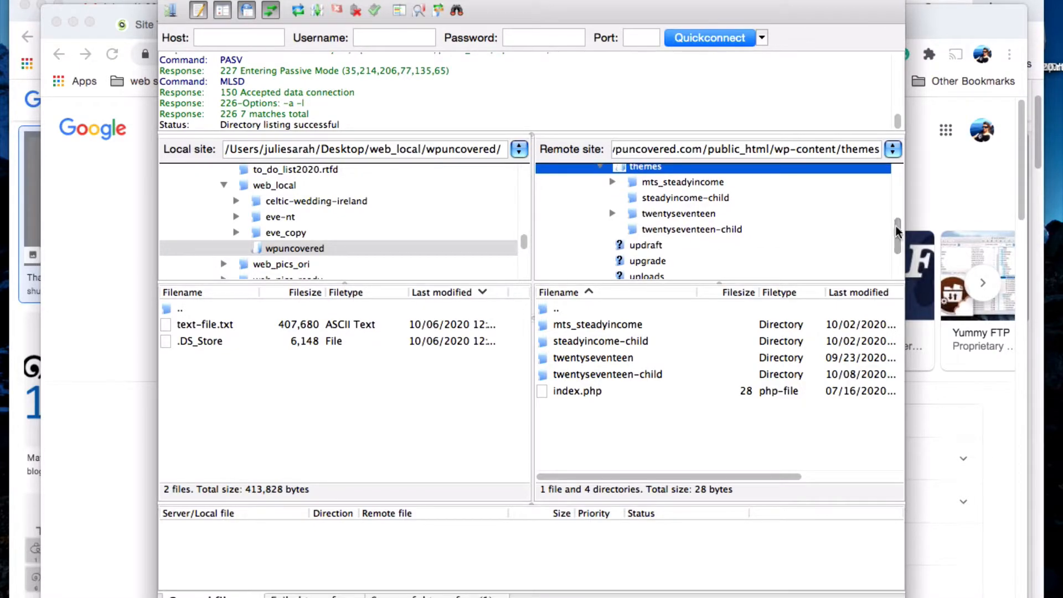
left_click(670, 230)
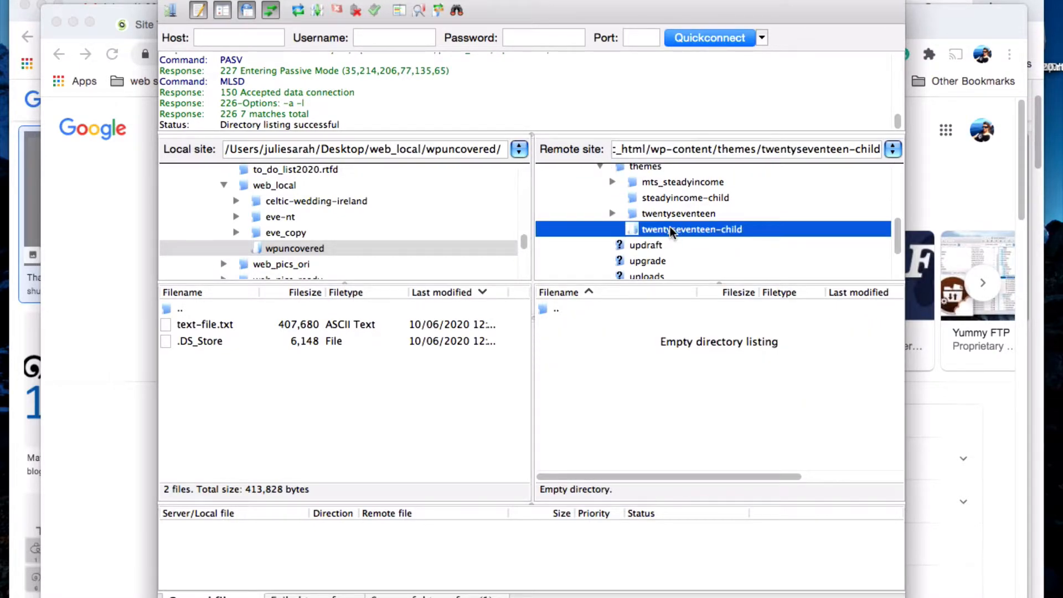
right_click(641, 395)
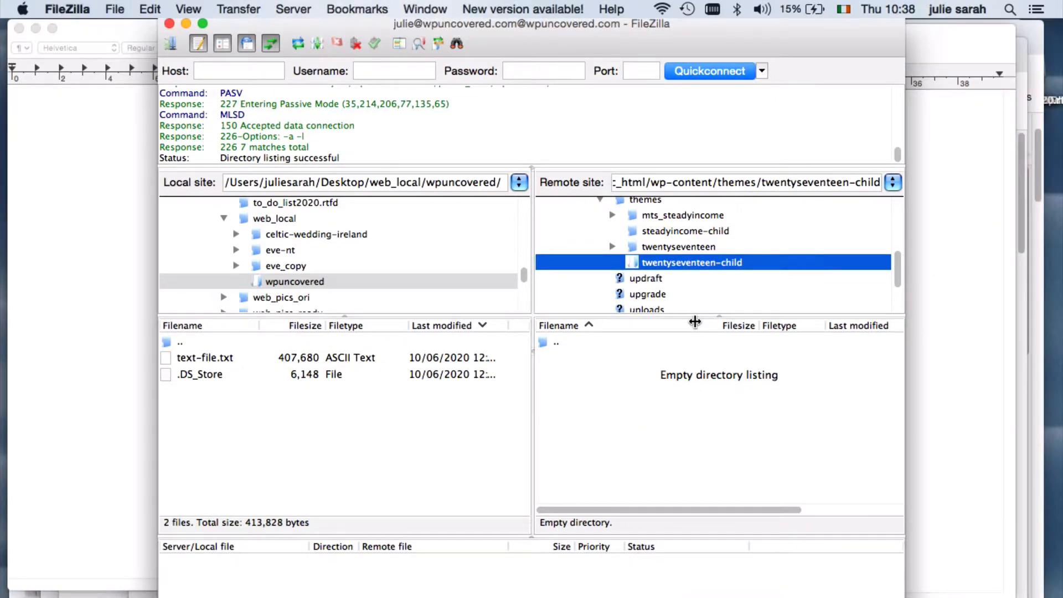
Step: Switch to TextEdit, create a new document and convert it to plain text
key("super+Tab")
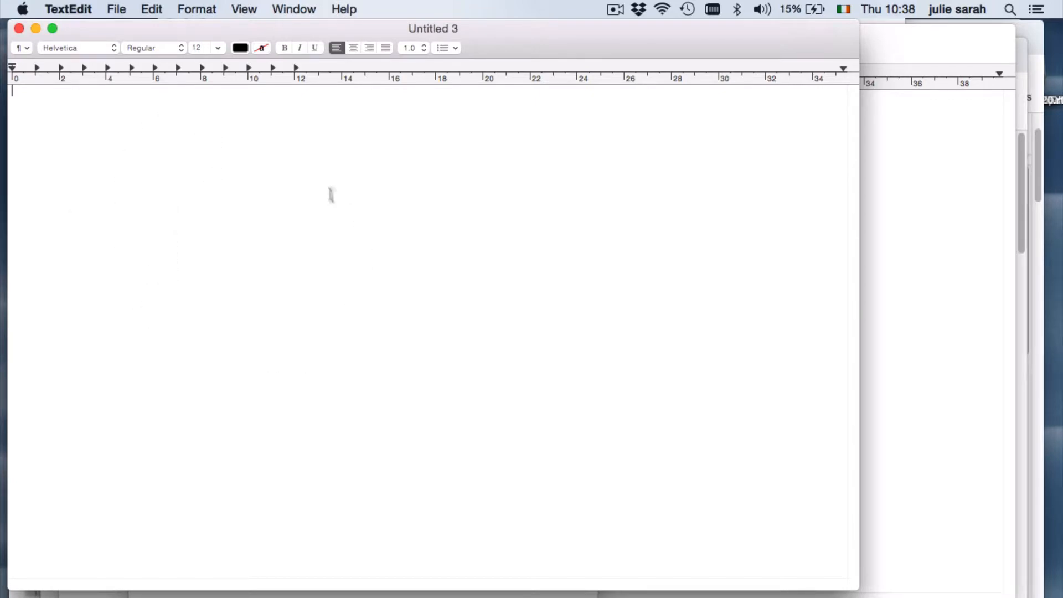
left_click(116, 9)
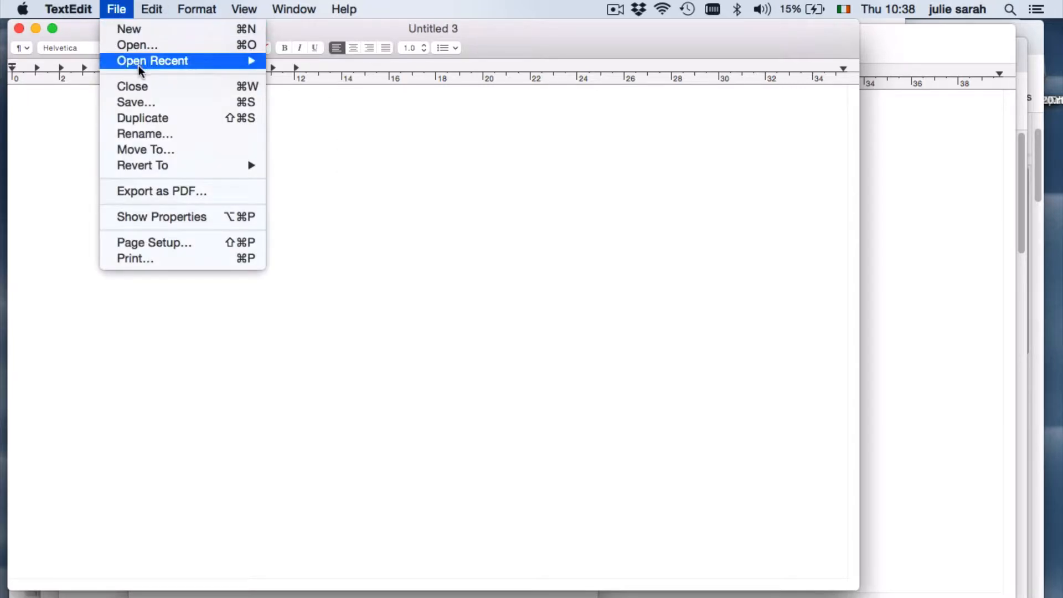
left_click(302, 410)
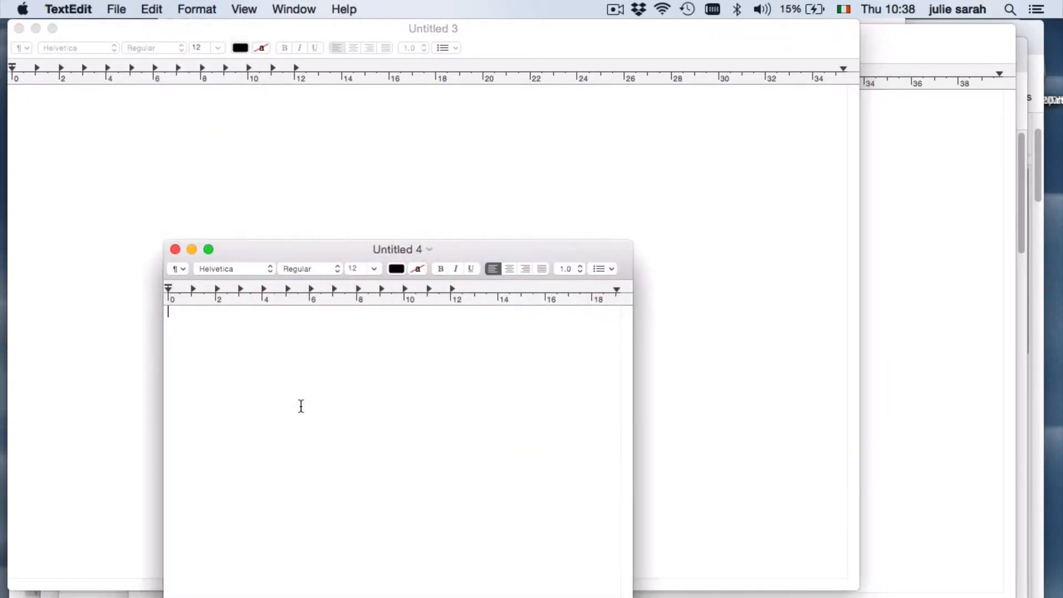
left_click(117, 10)
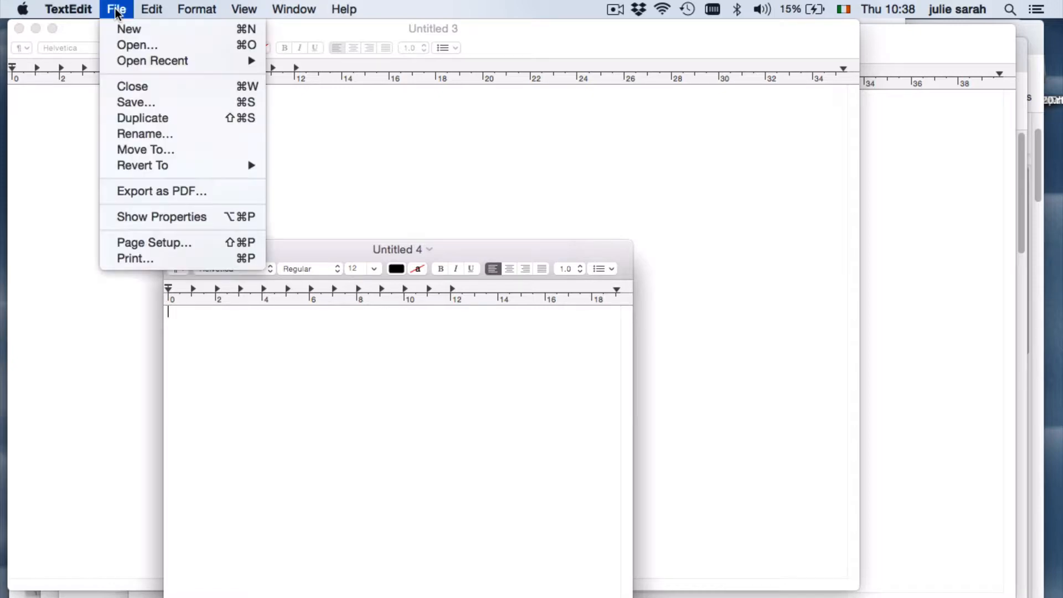
left_click(206, 10)
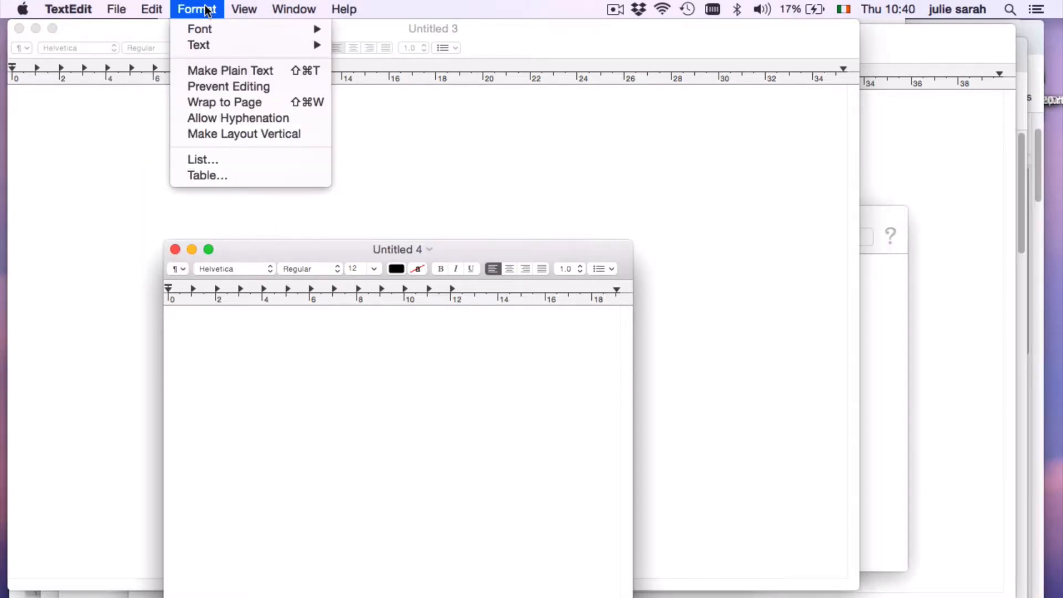
left_click(214, 70)
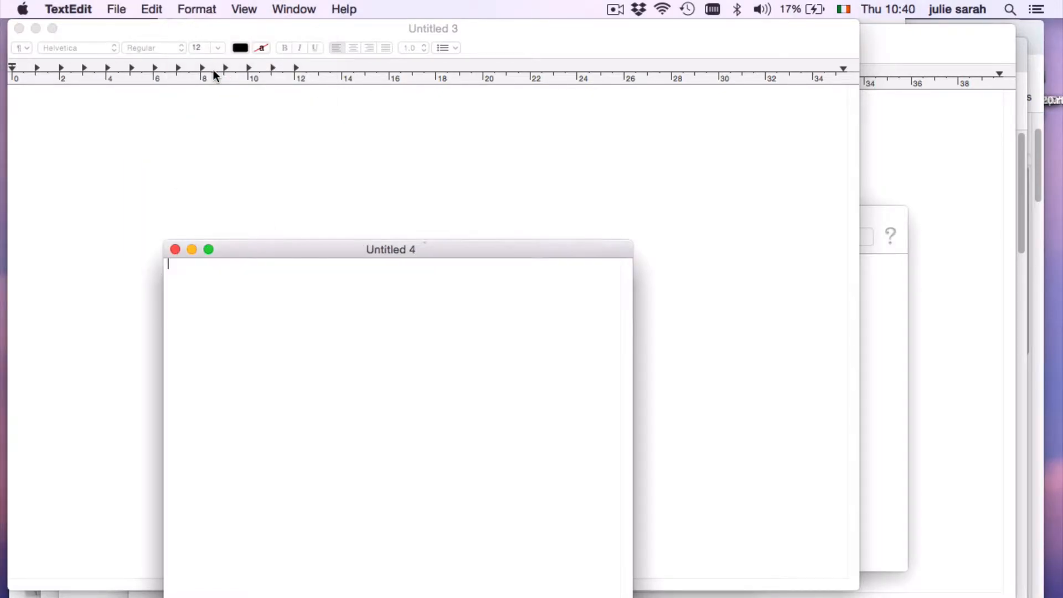
Step: Save the new plain-text document under the name text-file with Unicode (UTF-8) encoding
left_click(113, 10)
left_click(155, 103)
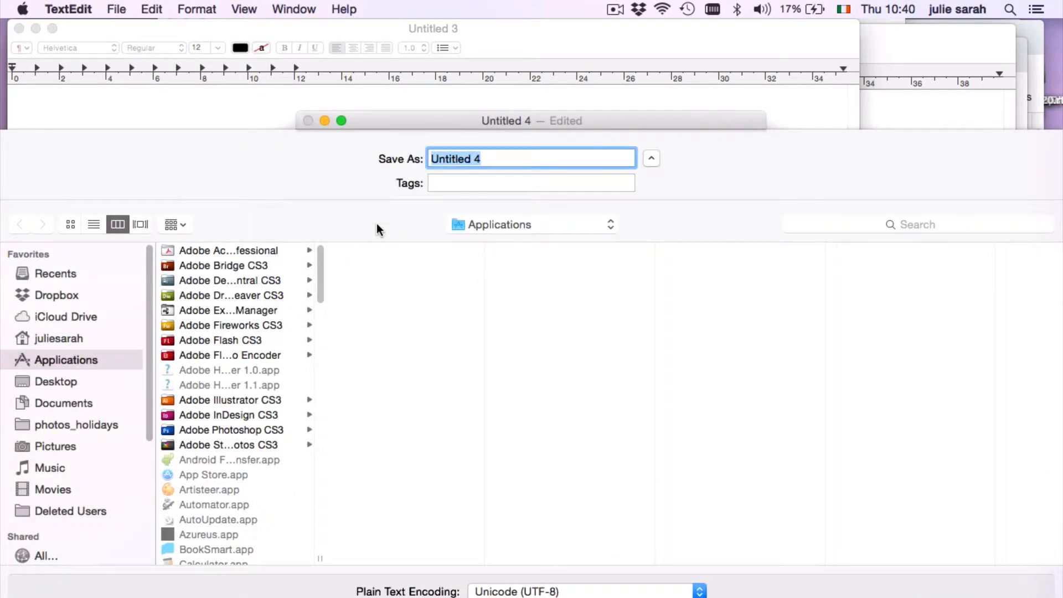
type("text-file")
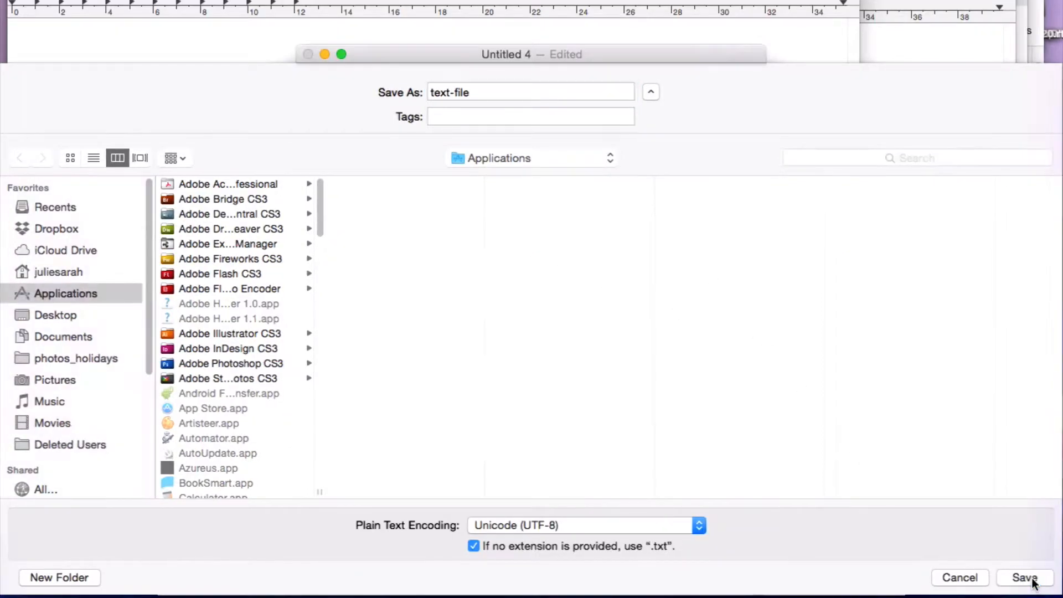
left_click(1025, 577)
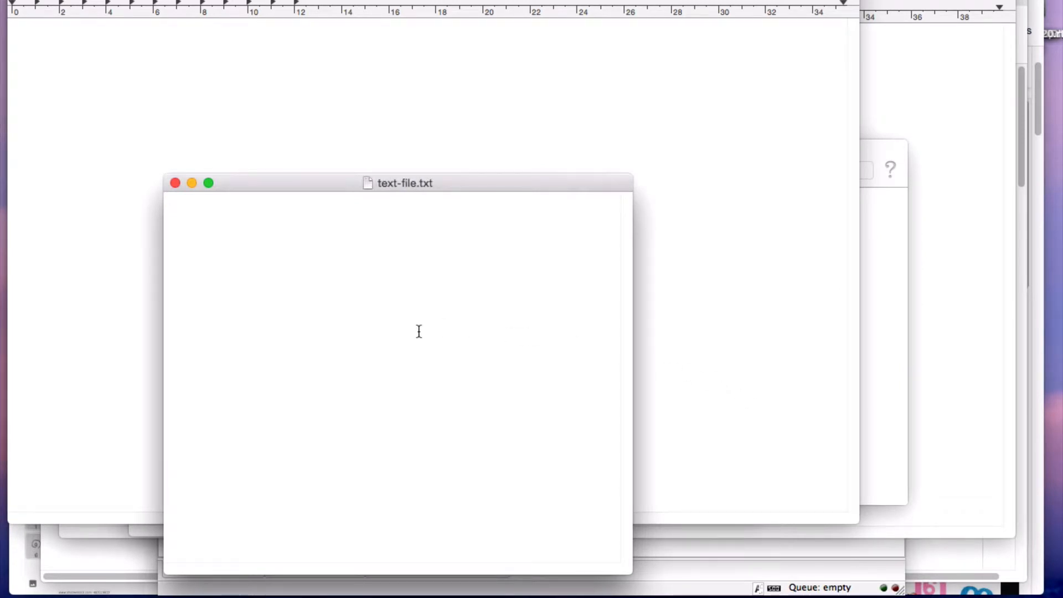
Step: Switch to the FTP client and upload text-file.txt from the local wpuncovered folder to the remote twentyseventeen-child folder
key("super+Tab")
key("super+Tab")
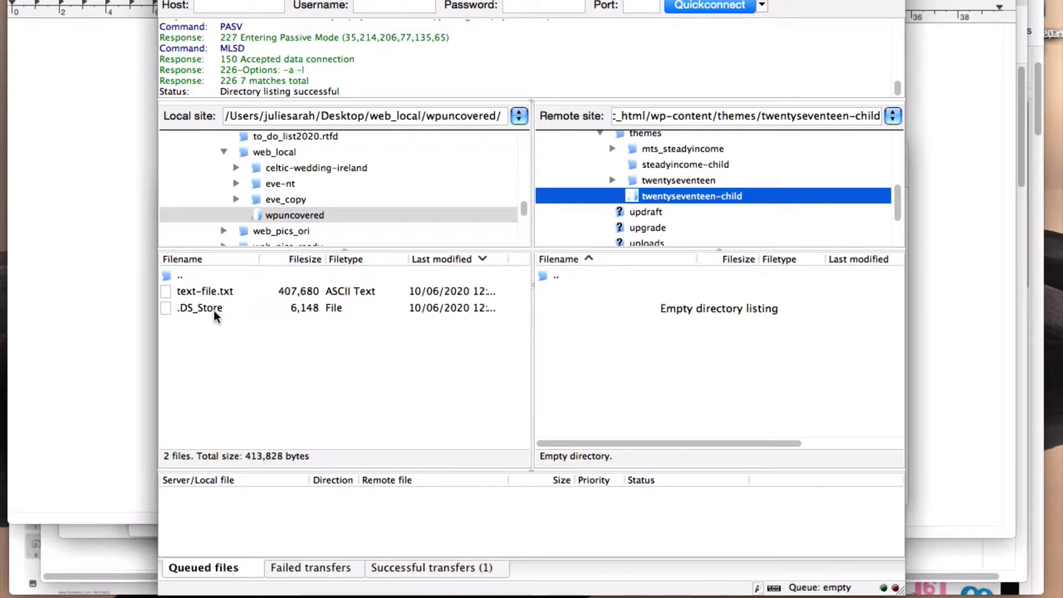
double_click(168, 292)
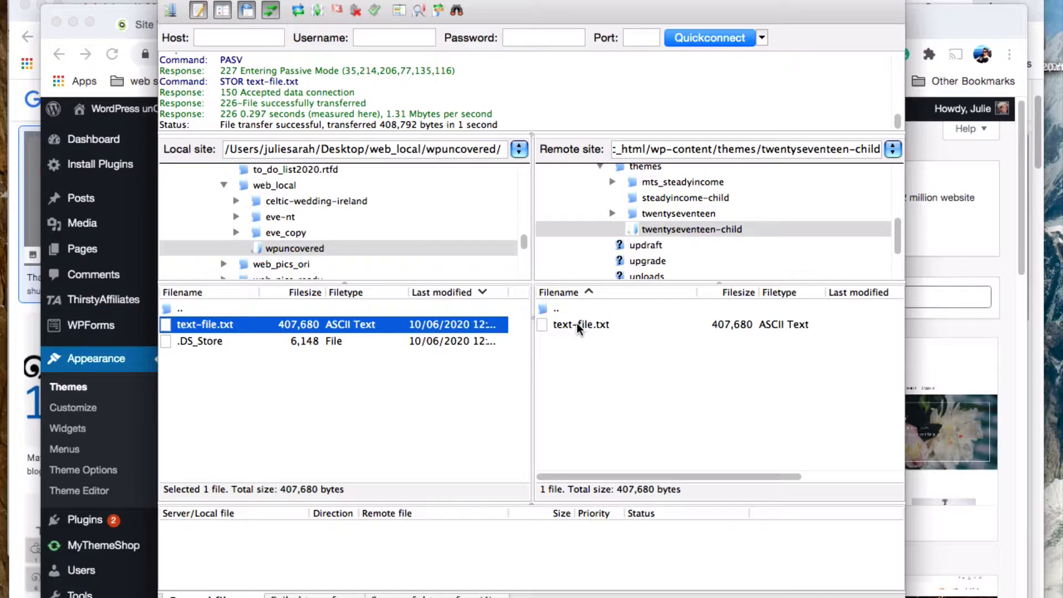
Step: Rename the uploaded text-file.txt on the remote site to style.css
left_click(577, 323)
left_click(562, 326)
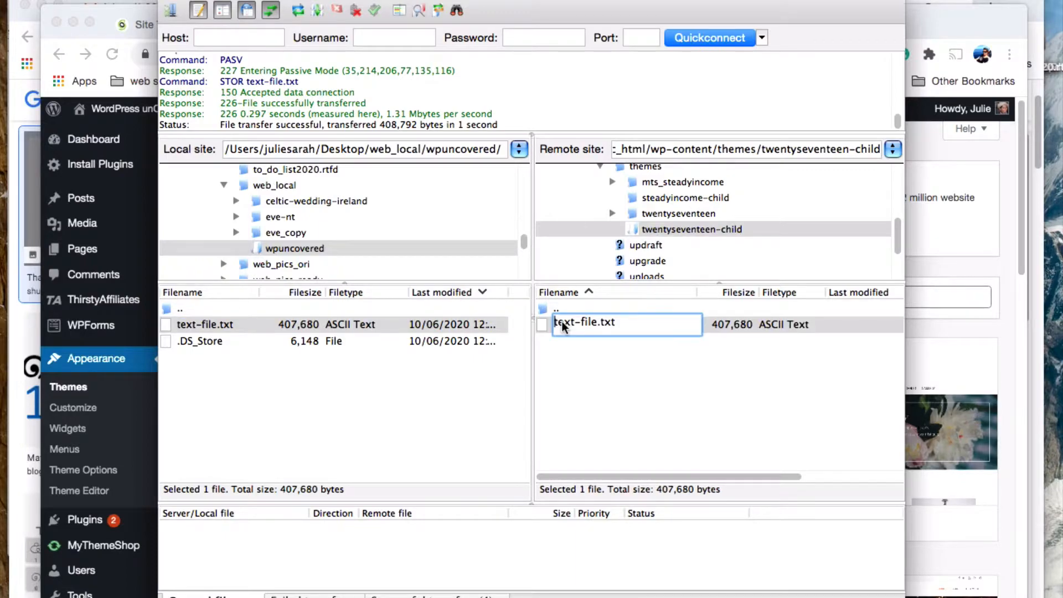
triple_click(562, 323)
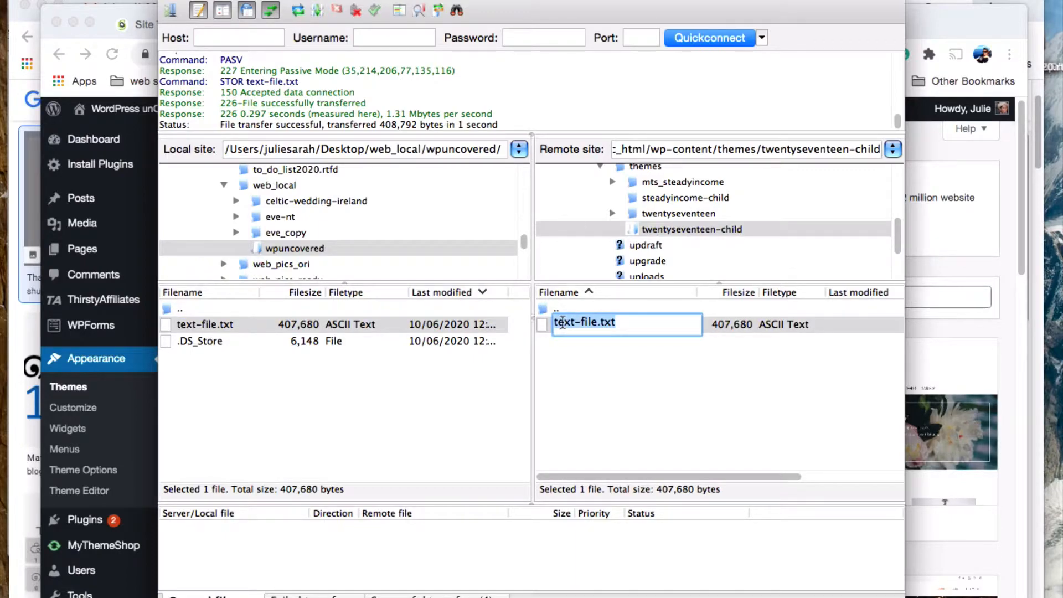
type("style.css")
key("Return")
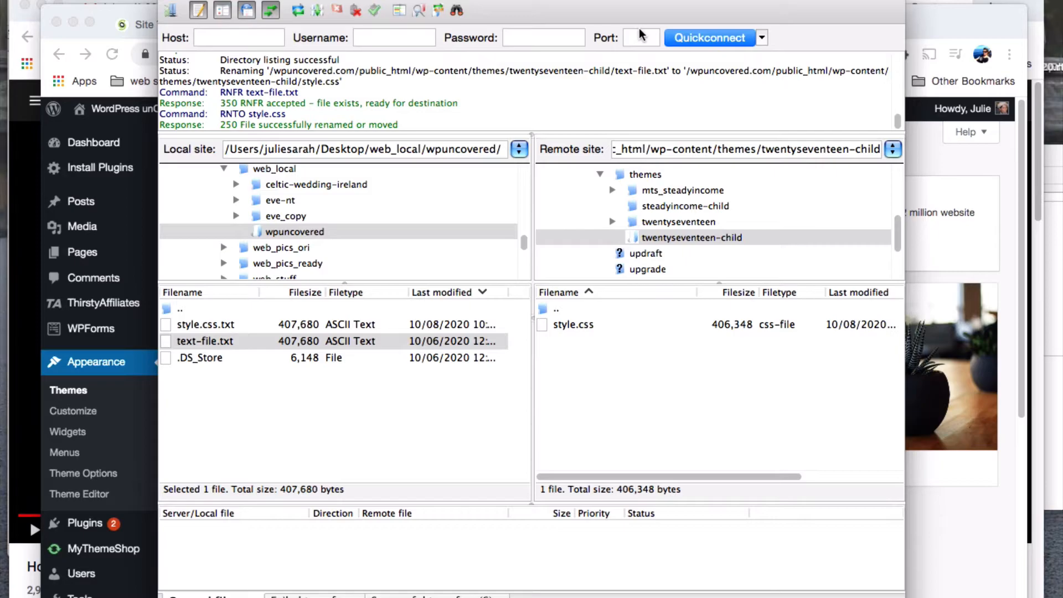
Step: Switch to the browser and load the twentyseventeen-child theme in the WordPress Theme Editor
key("super+Tab")
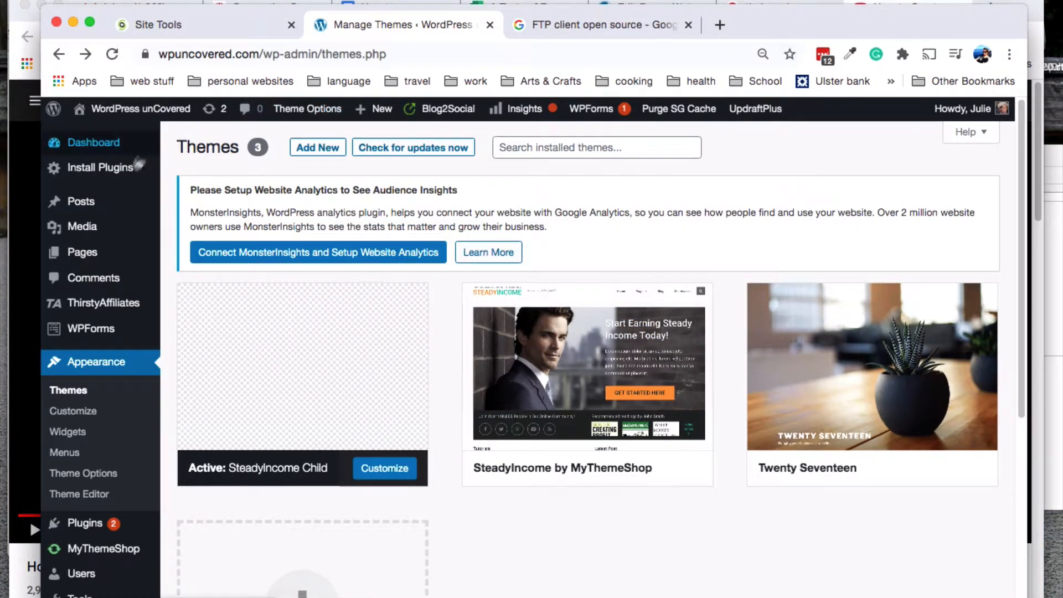
left_click(72, 495)
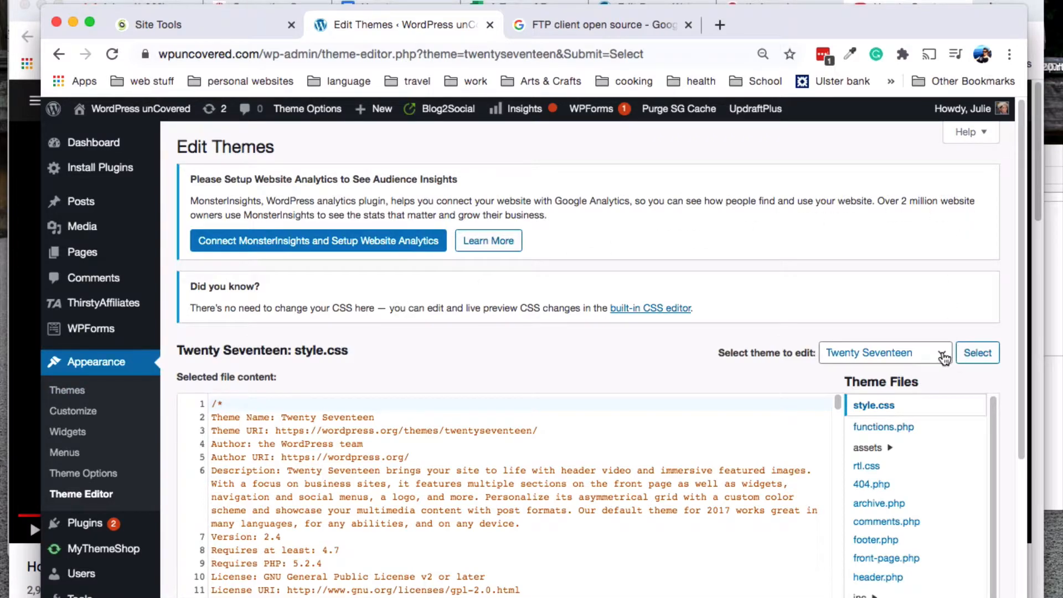
left_click(944, 355)
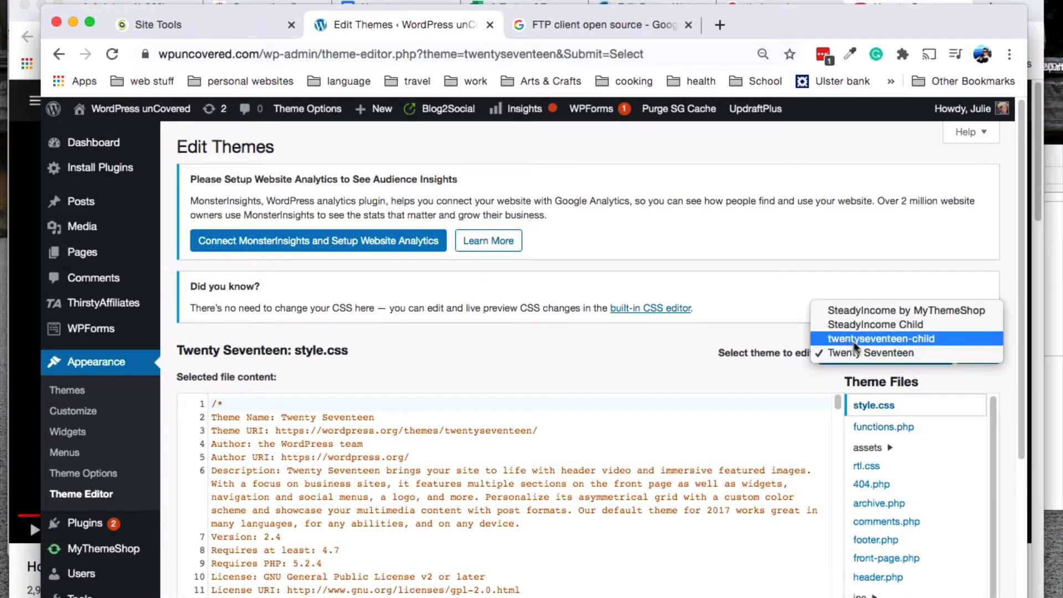
left_click(882, 339)
left_click(973, 355)
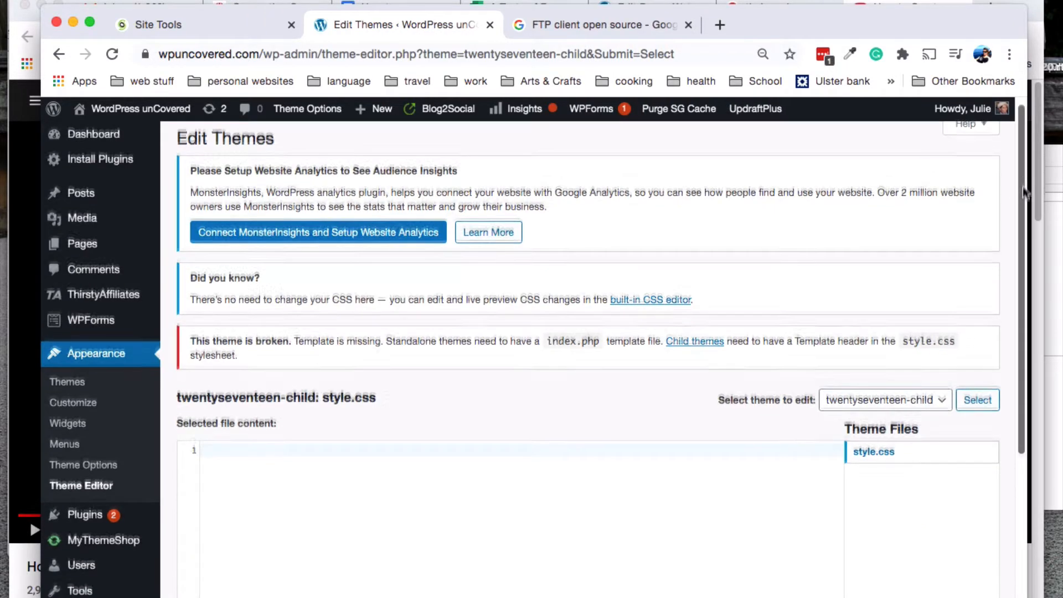
Step: Paste the header comment into style.css with Theme Name: Twentyseventeen Child, Template: twentyseventeen, Author: wpuncovered, Version: 1.0
scroll(1029, 258, "down", 3)
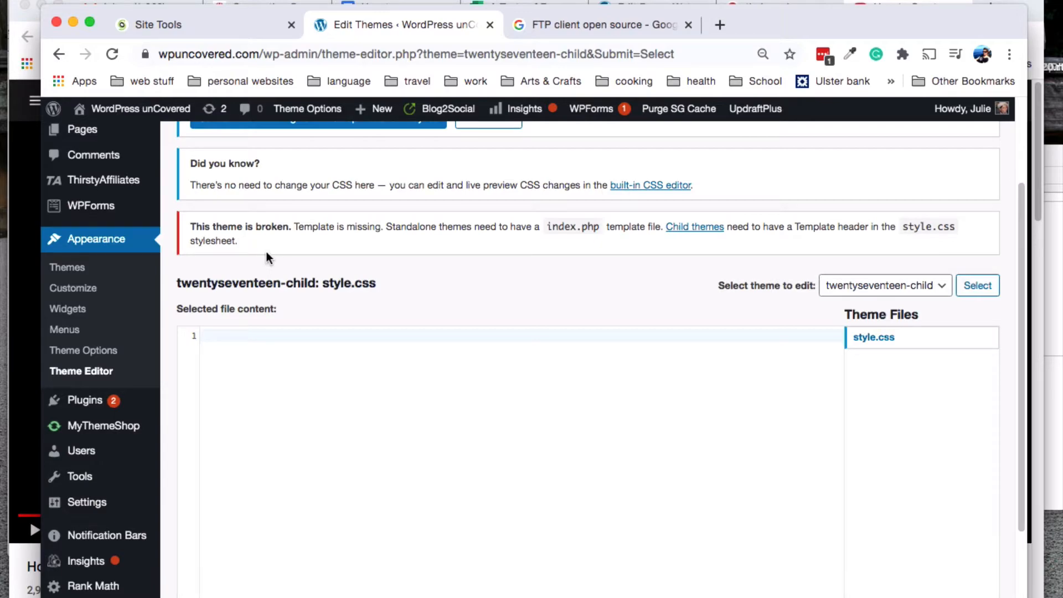
left_click(616, 446)
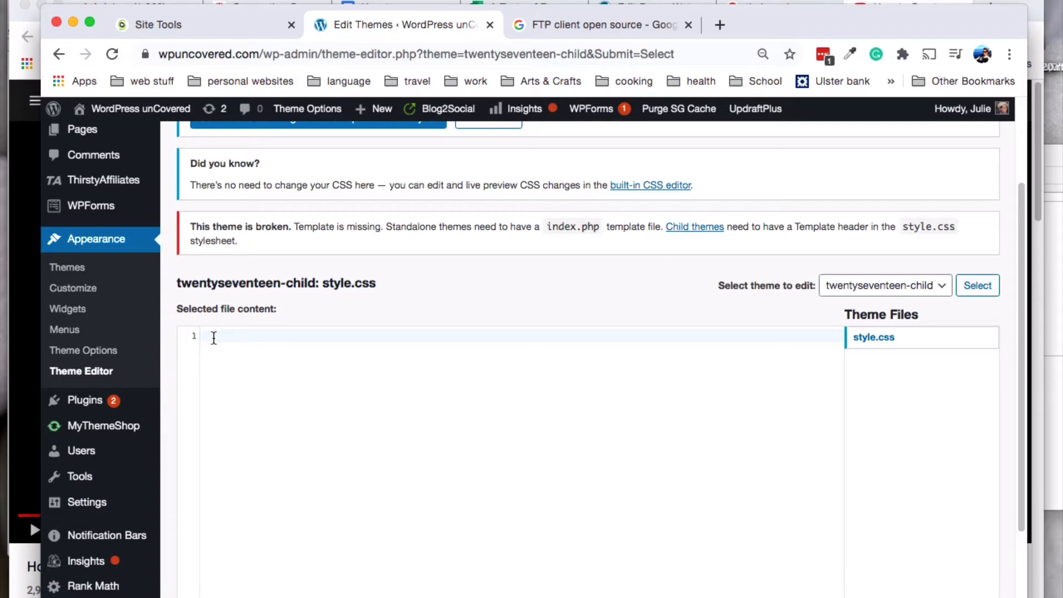
right_click(214, 337)
left_click(249, 439)
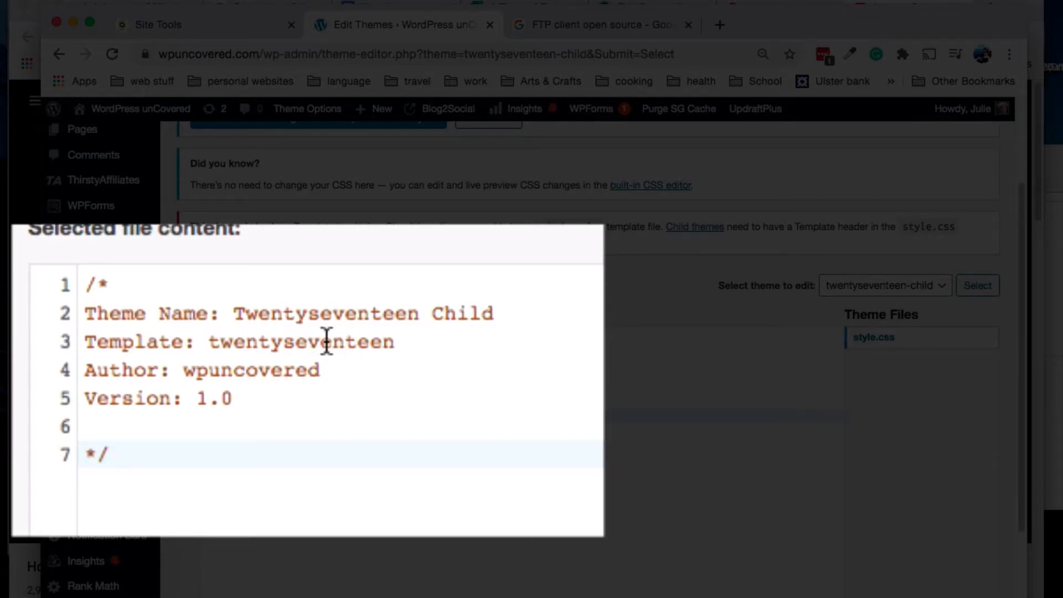
Step: Switch to the FTP client and check the parent theme's folder name inside the remote themes folder
key("super+Tab")
key("super+Tab")
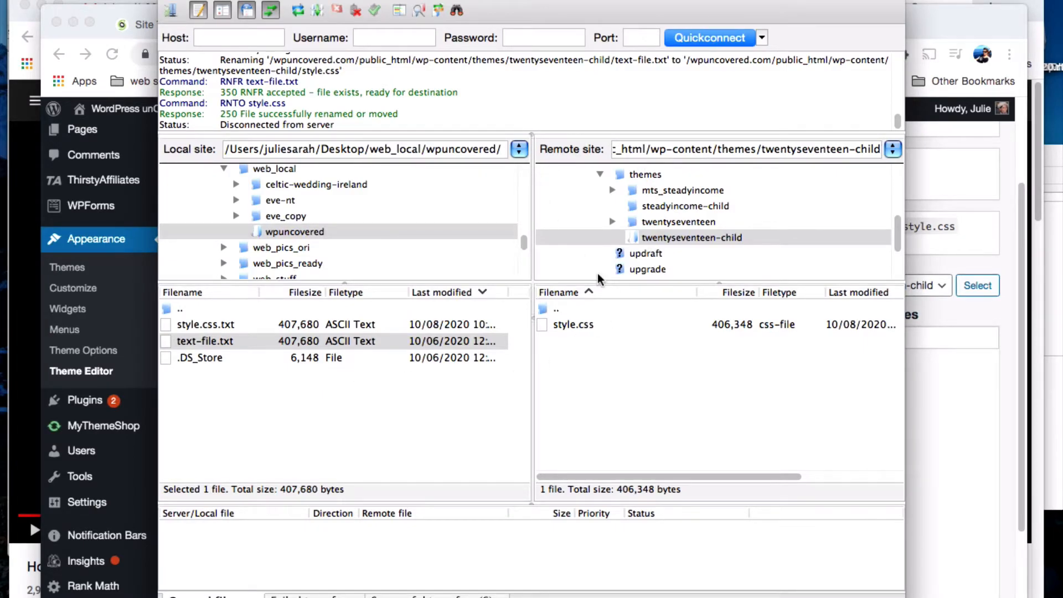
left_click(673, 175)
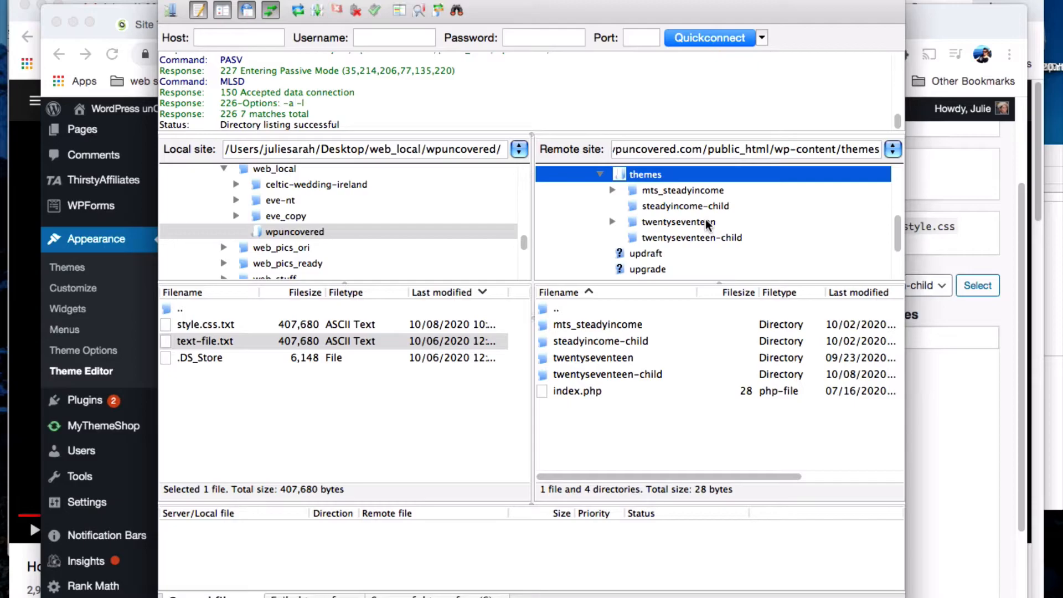
Step: Return to the browser and save the edited style.css of the child theme
key("super+Tab")
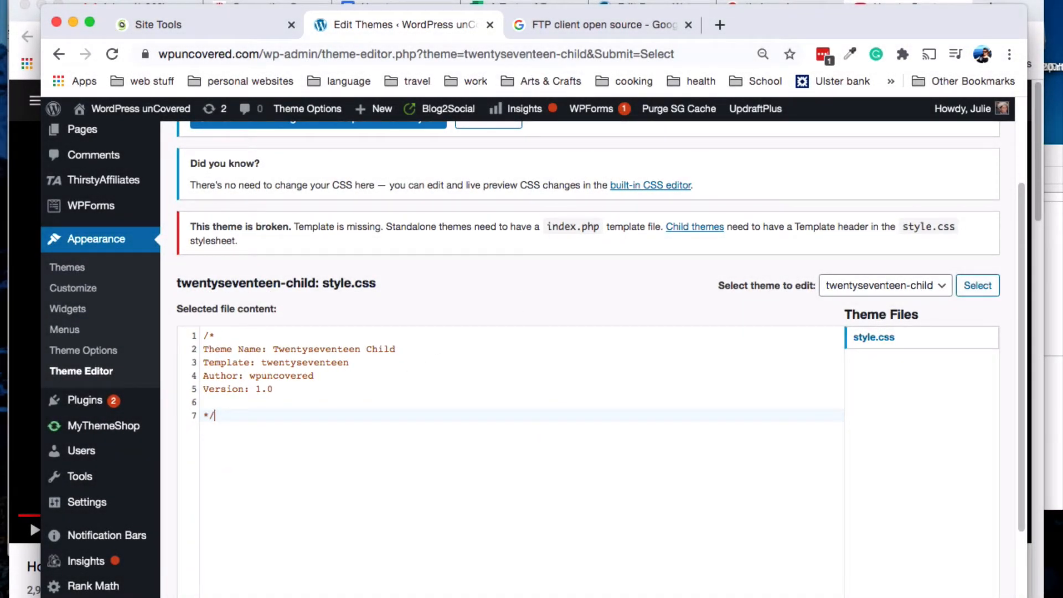
scroll(554, 360, "down", 3)
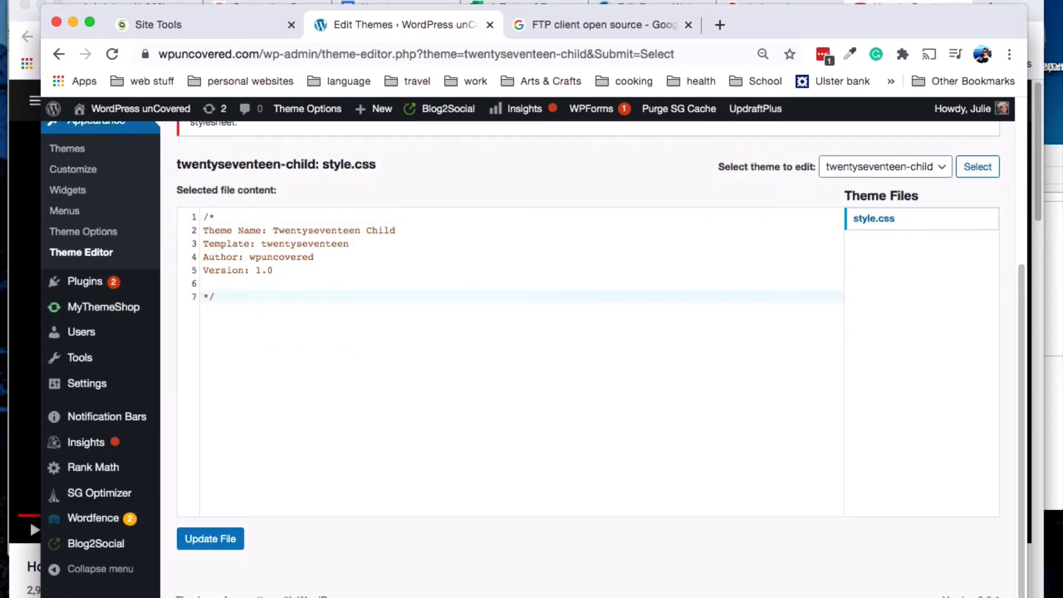
left_click(203, 540)
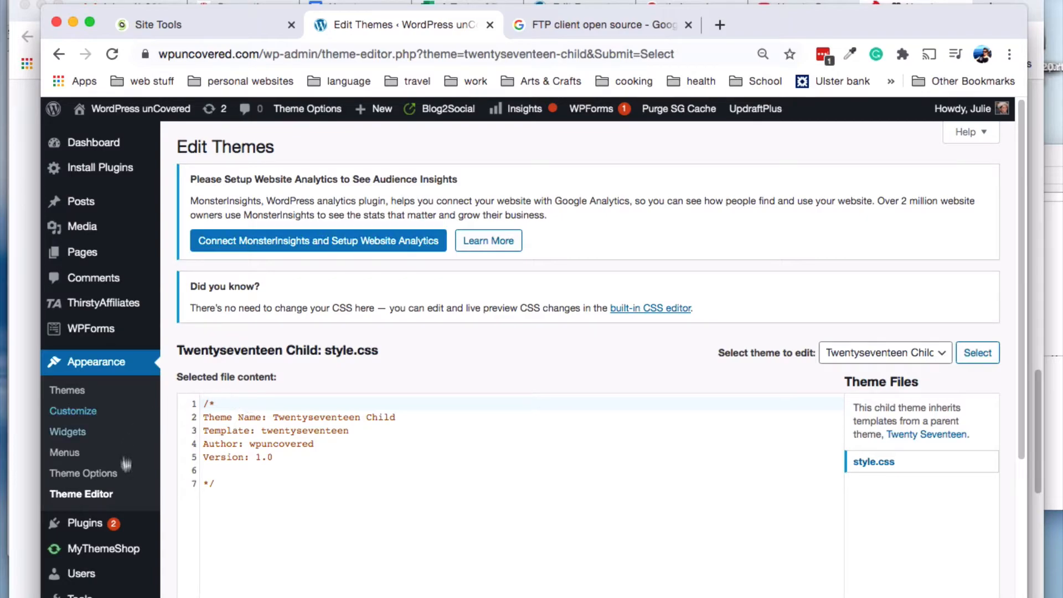
Step: Check the installed themes for the new child theme and reopen the Theme Editor
left_click(67, 391)
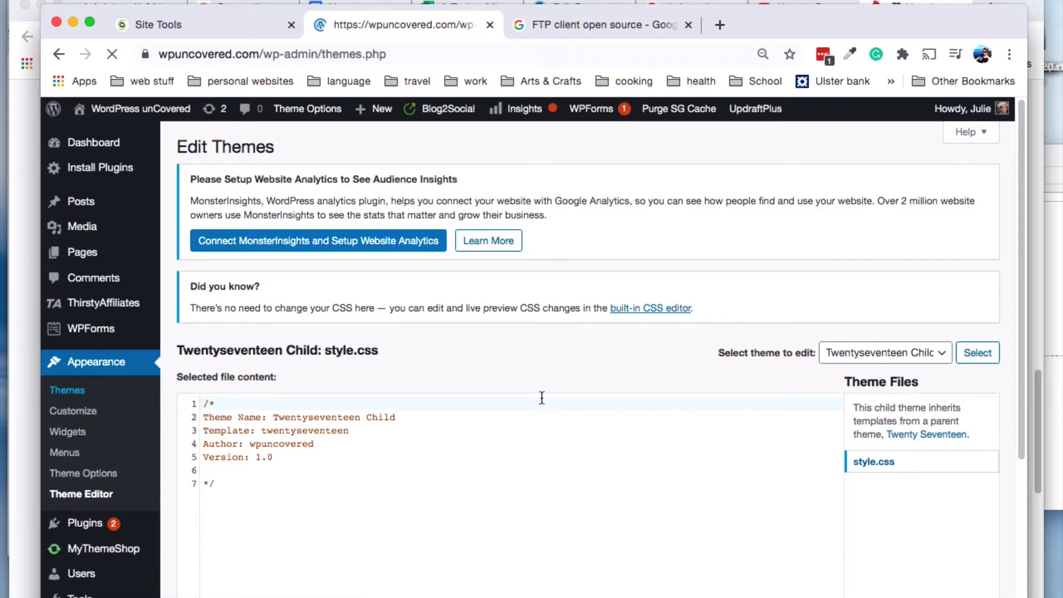
scroll(542, 405, "down", 4)
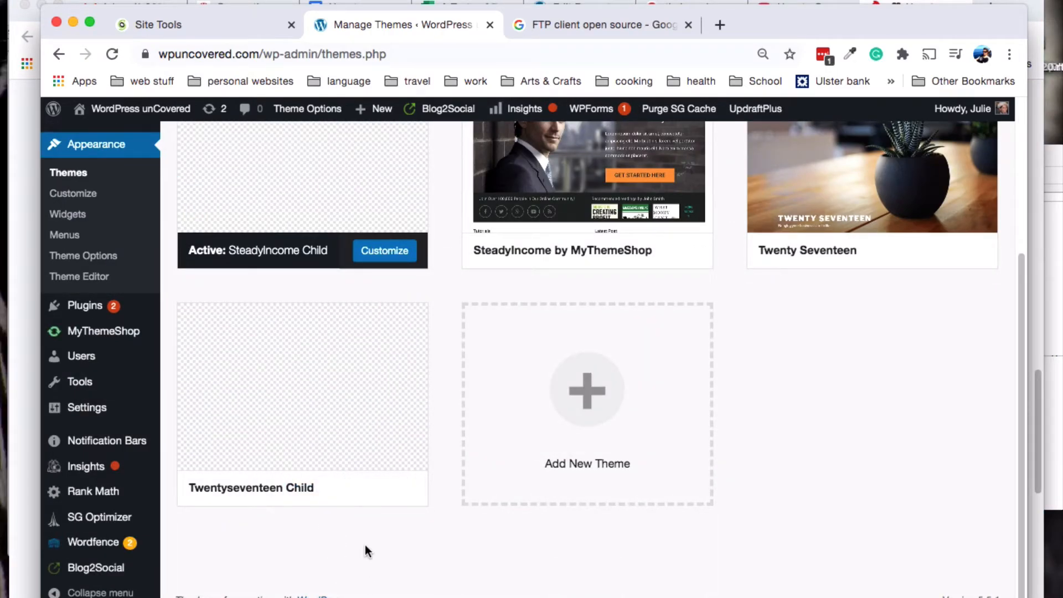
mouse_move(649, 194)
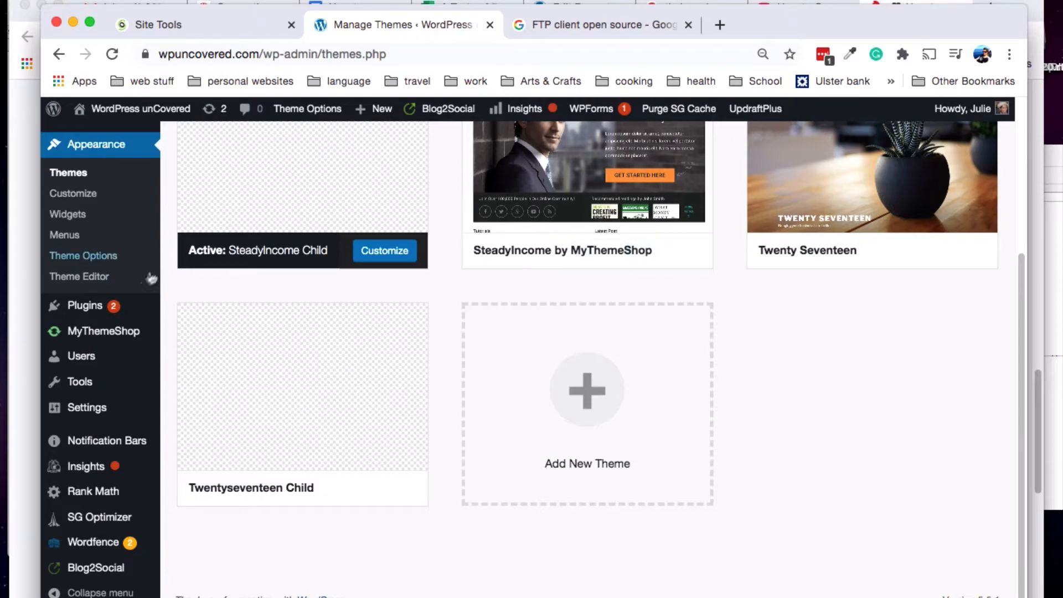
left_click(90, 279)
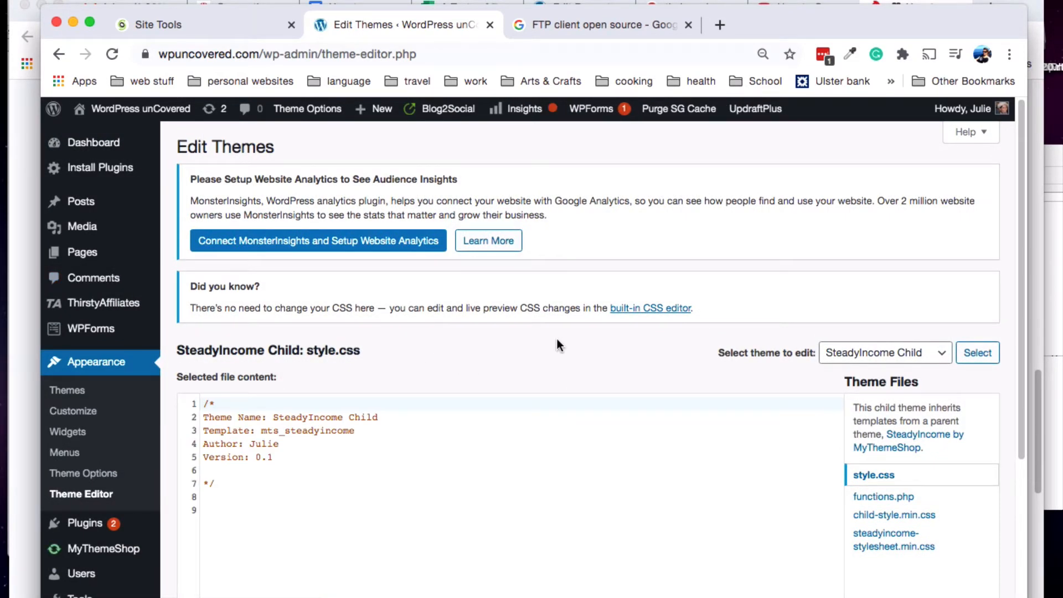
Step: Switch to the FTP client and upload another copy of text-file.txt beside style.css in the remote twentyseventeen-child folder
key("super+Tab")
left_click(558, 346)
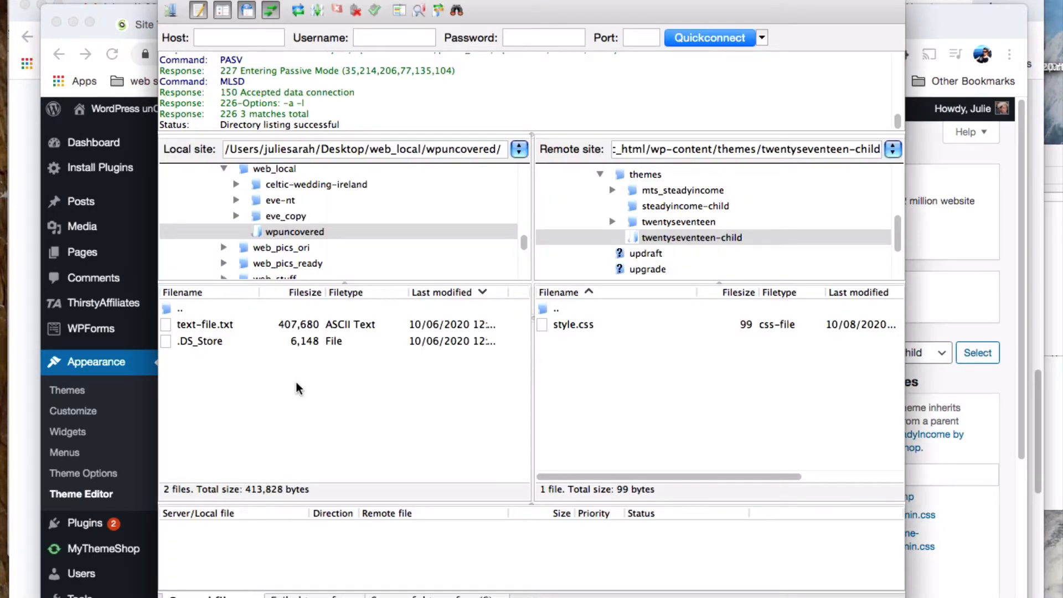
double_click(164, 323)
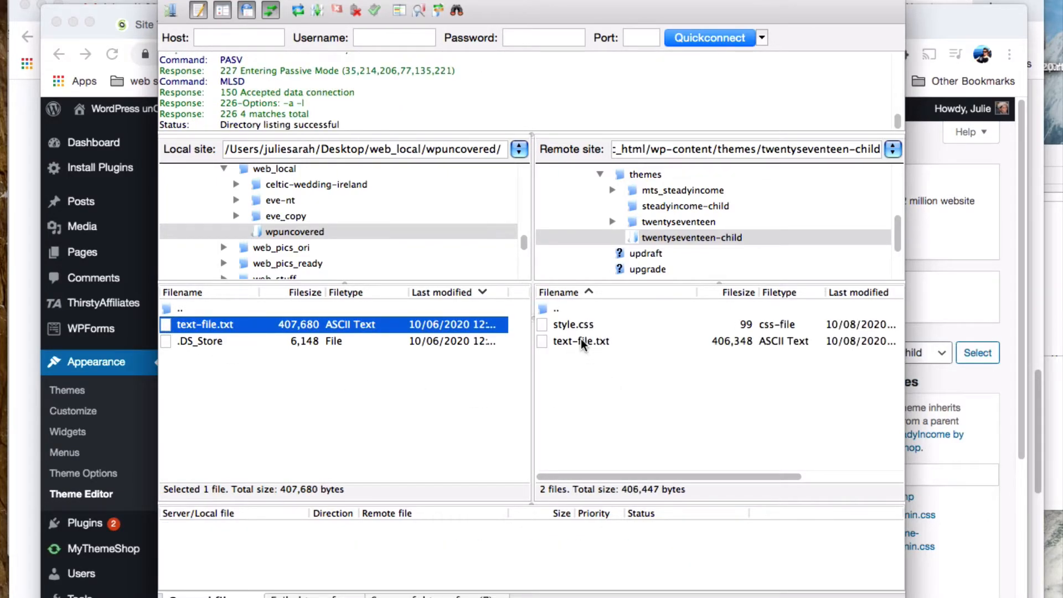
Step: Rename the remote copy of text-file.txt to function.php
left_click(581, 341)
right_click(582, 342)
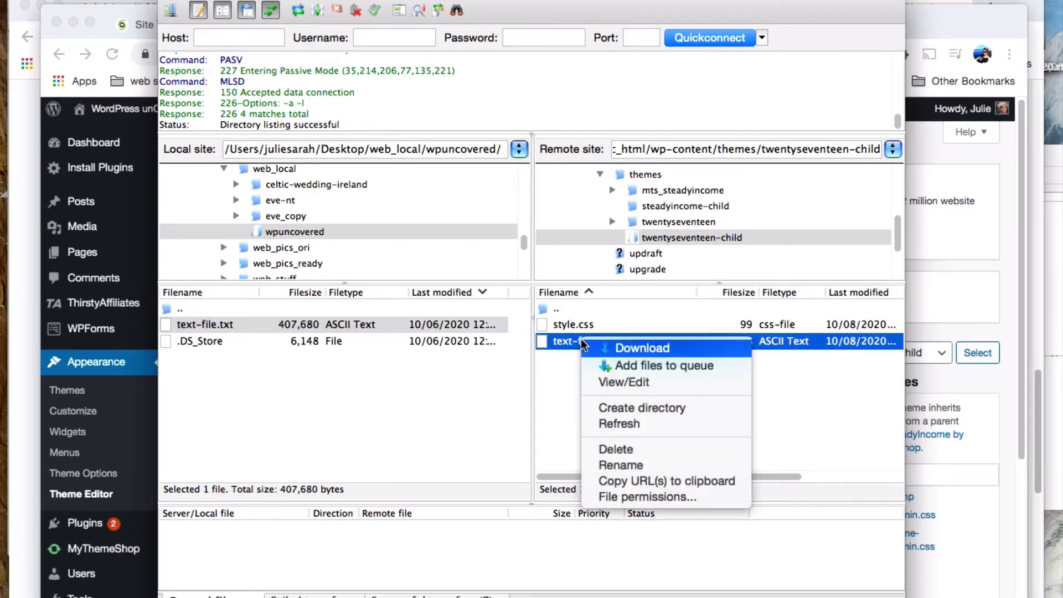
left_click(641, 465)
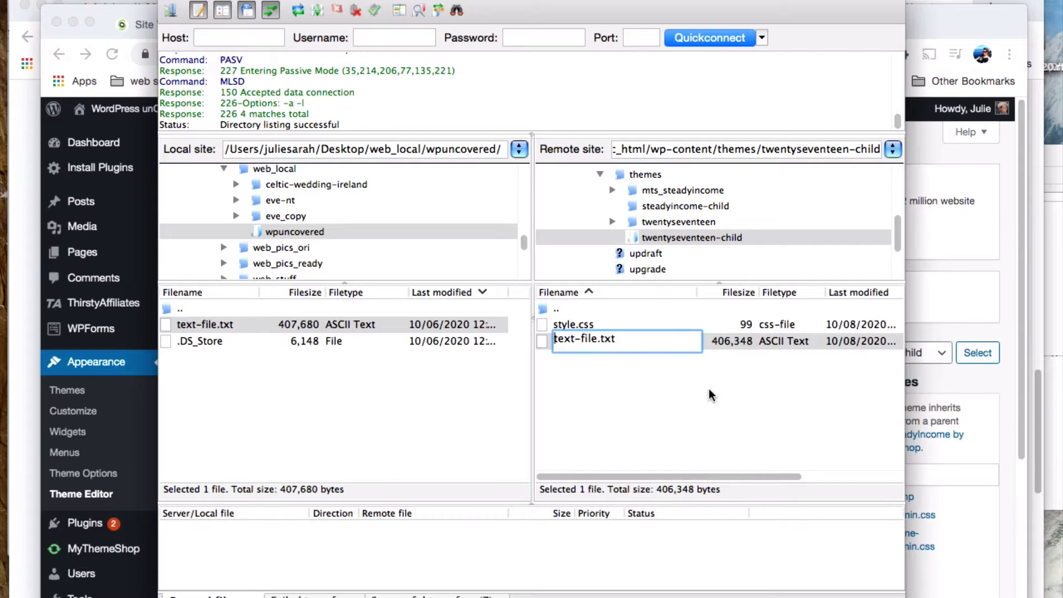
triple_click(592, 340)
key("BackSpace")
type("function.php")
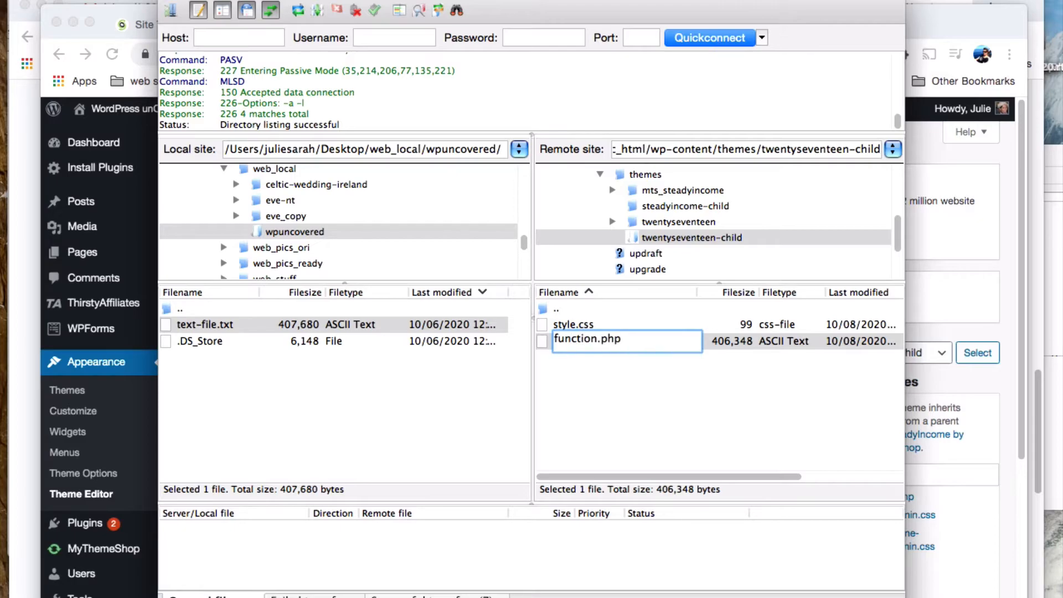
left_click(588, 385)
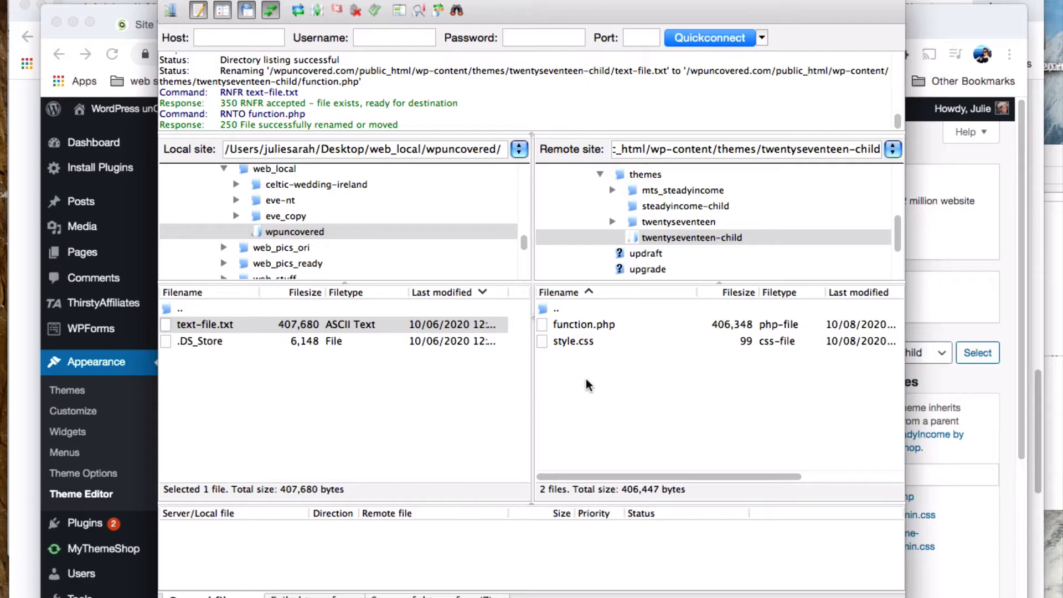
Step: Switch to the browser, load the Twentyseventeen Child theme in the Theme Editor and open its function.php for editing
key("super+Tab")
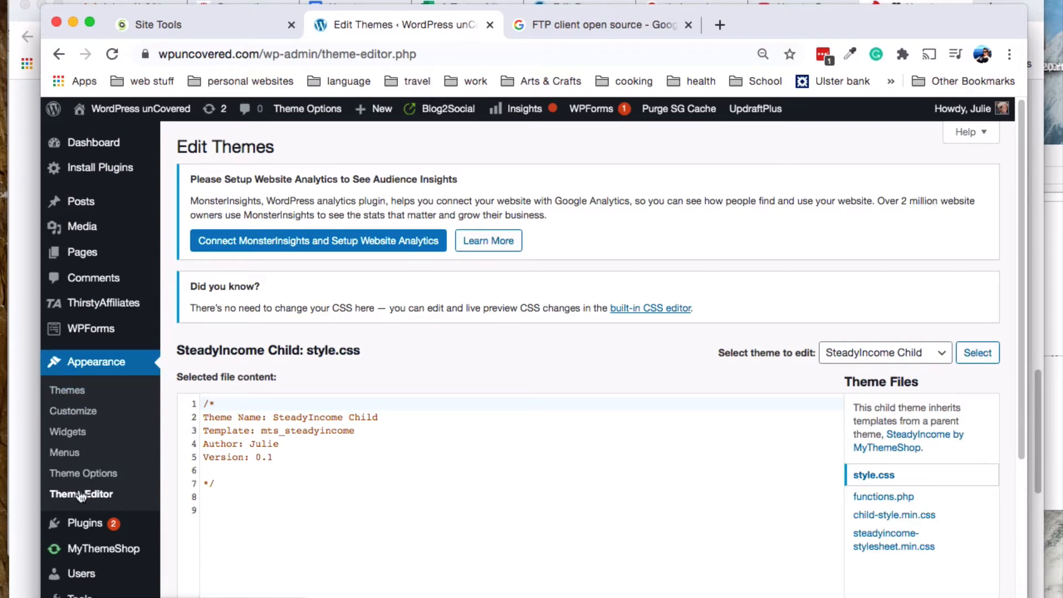
left_click(62, 494)
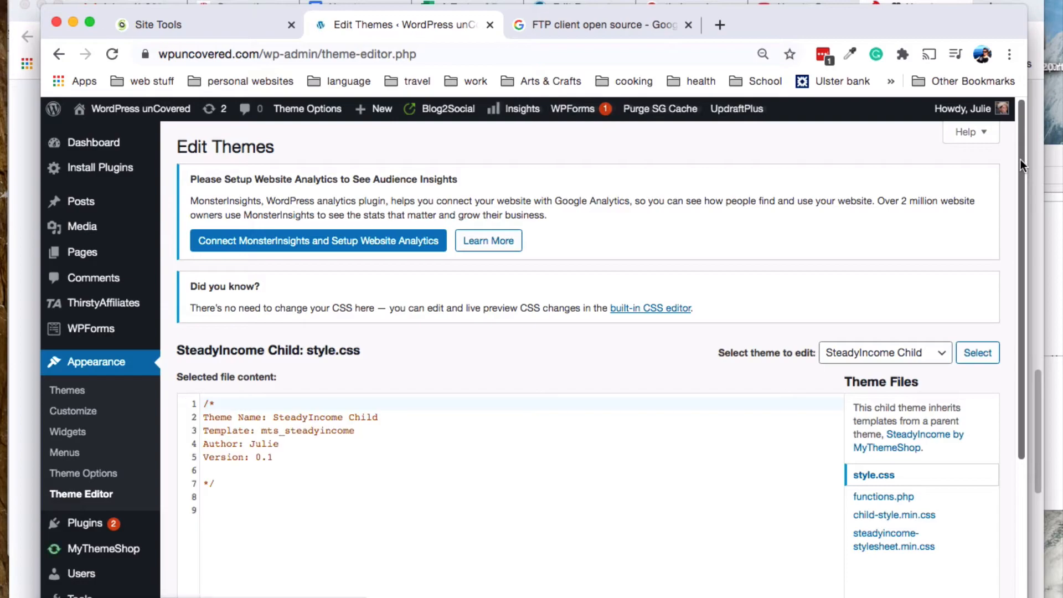
scroll(1020, 158, "down", 2)
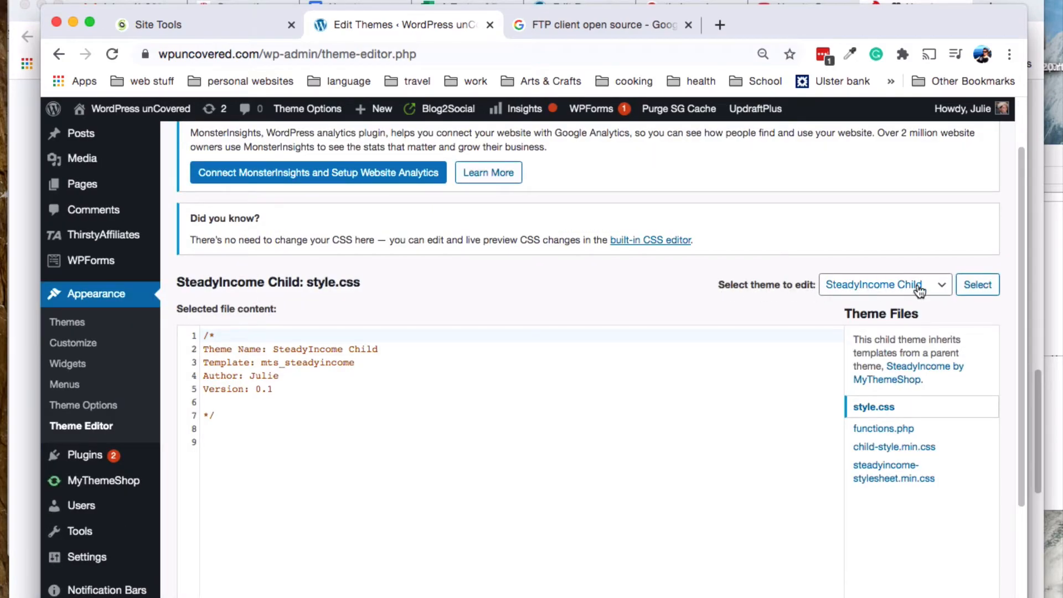
left_click(860, 293)
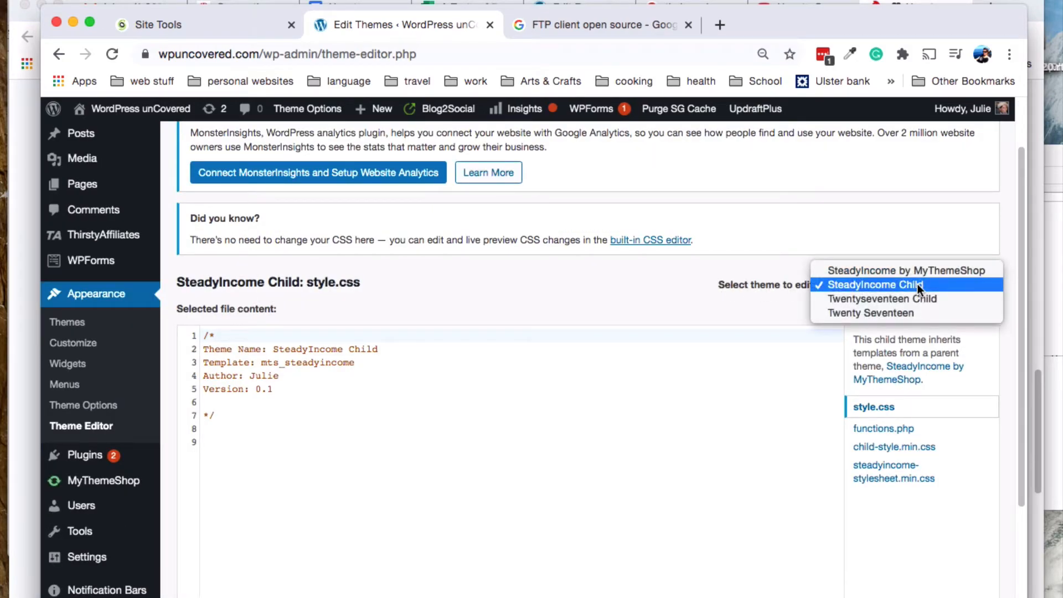
left_click(887, 299)
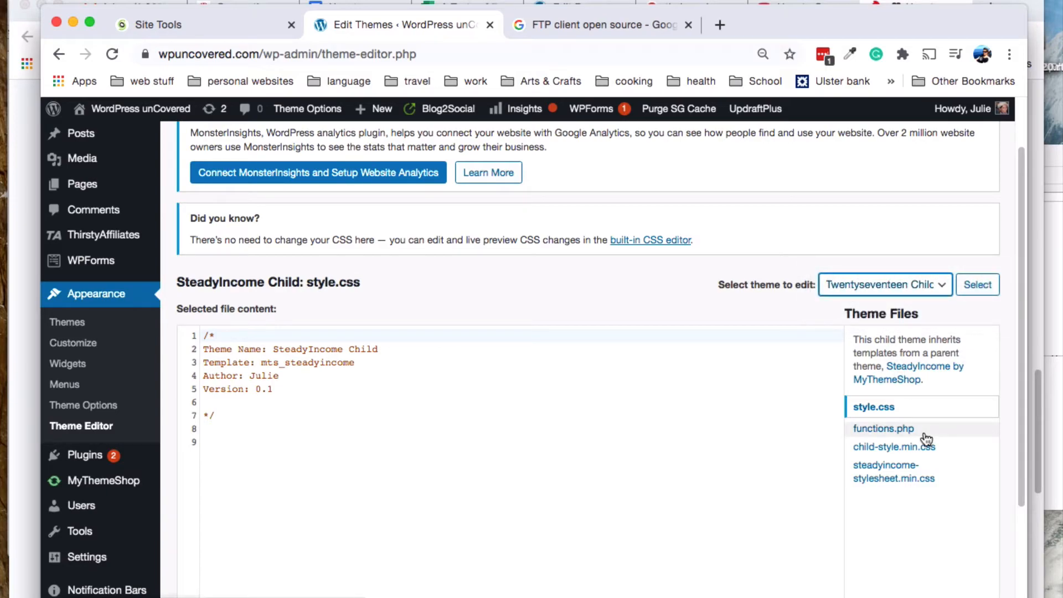
left_click(995, 289)
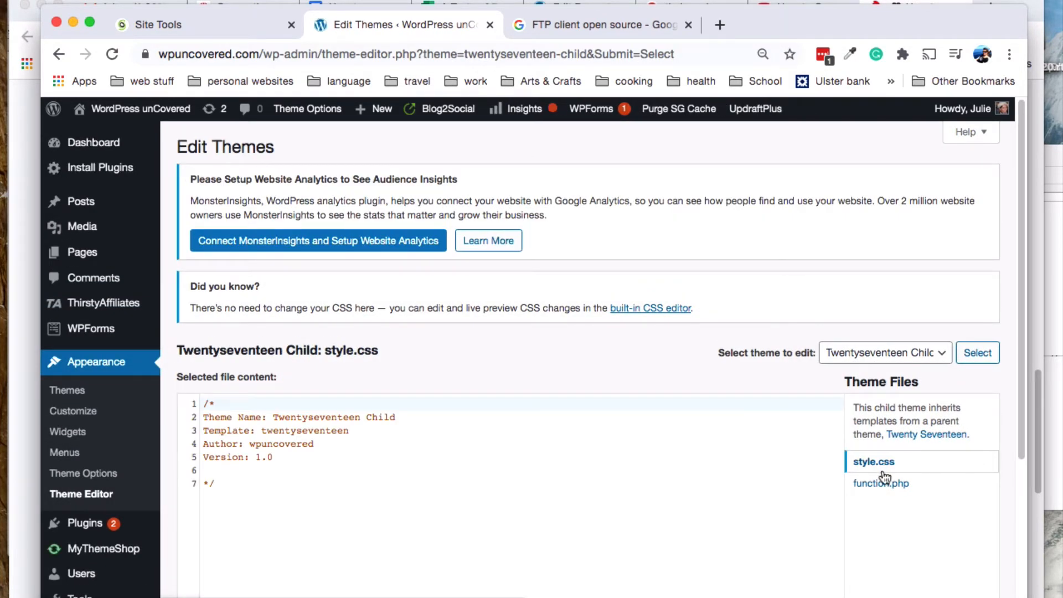
left_click(868, 486)
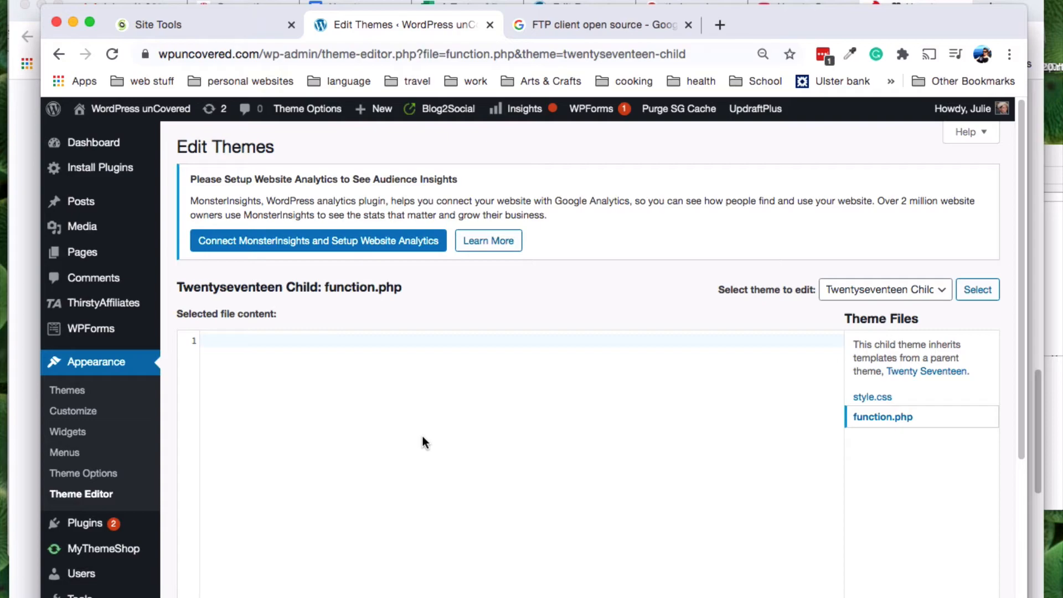
Step: Copy the PHP code from style.css.txt in the text editor into the browser's function.php and save the file
key("super+Tab")
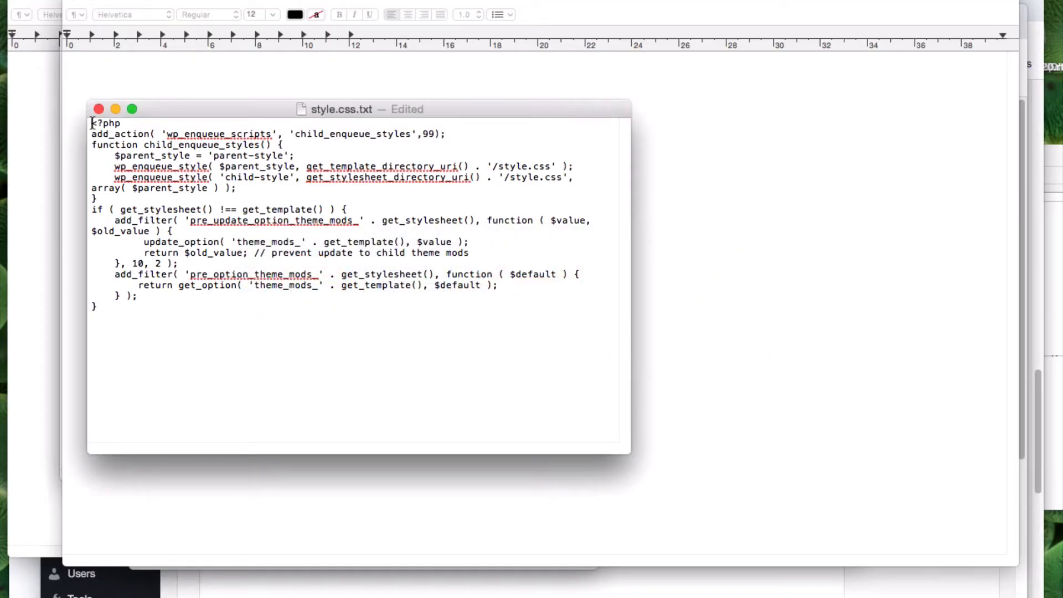
left_click_drag(92, 123, 301, 367)
key("super+c")
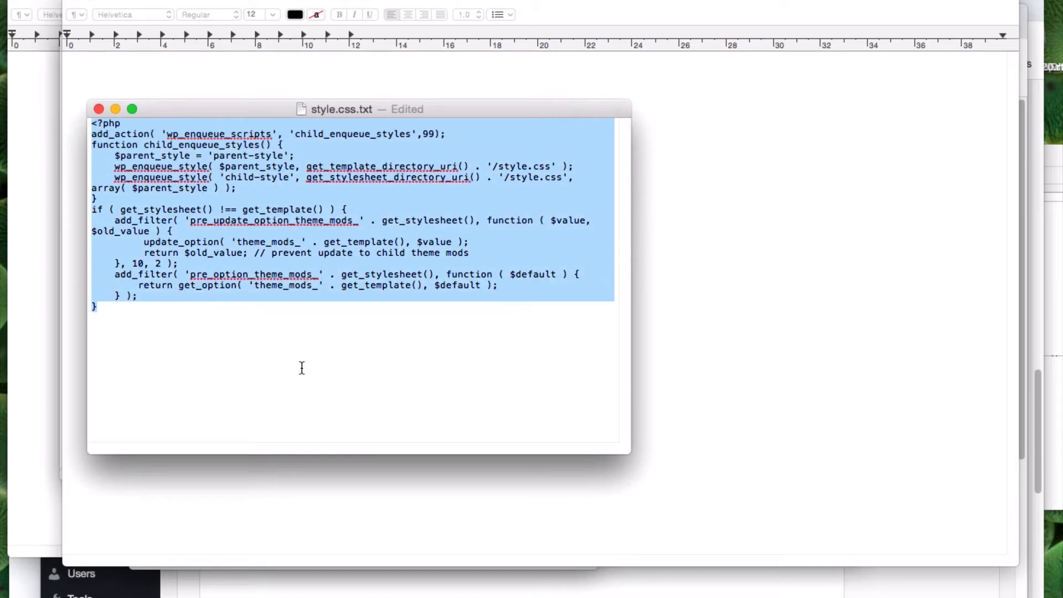
key("super+Tab")
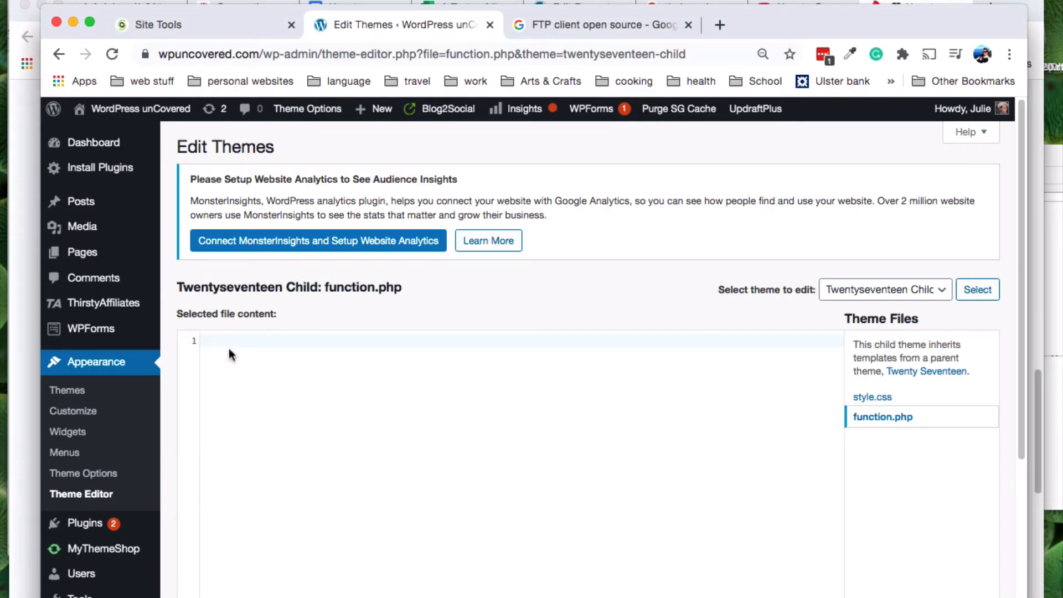
right_click(223, 341)
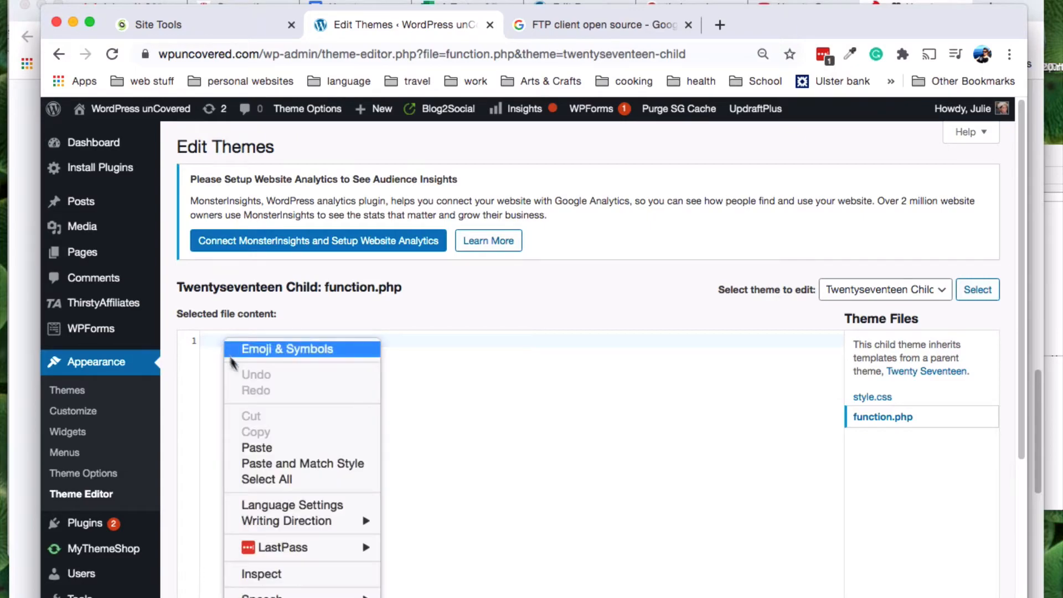
left_click(257, 447)
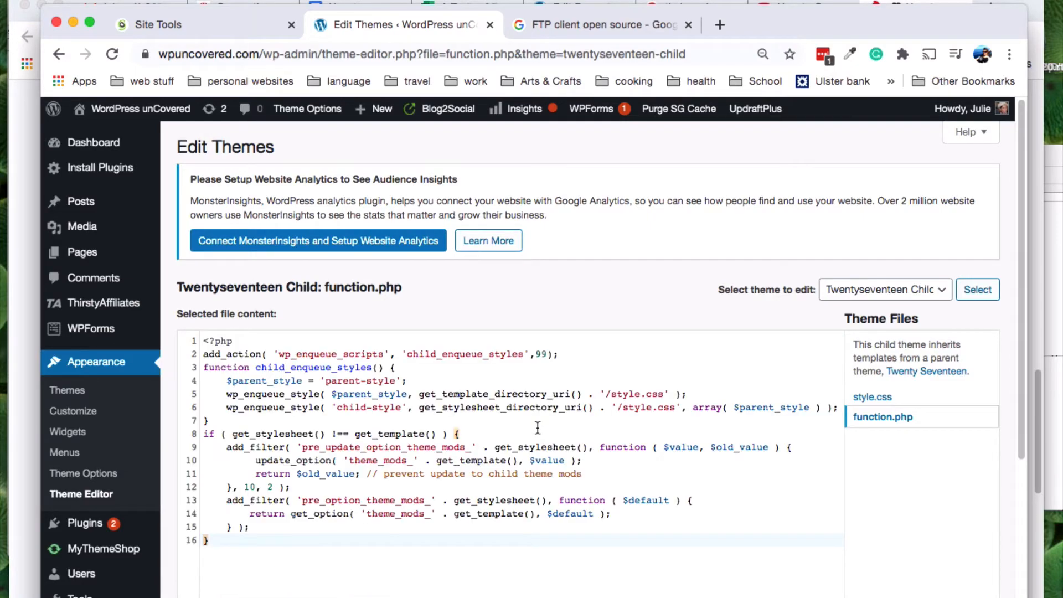
scroll(742, 418, "down", 4)
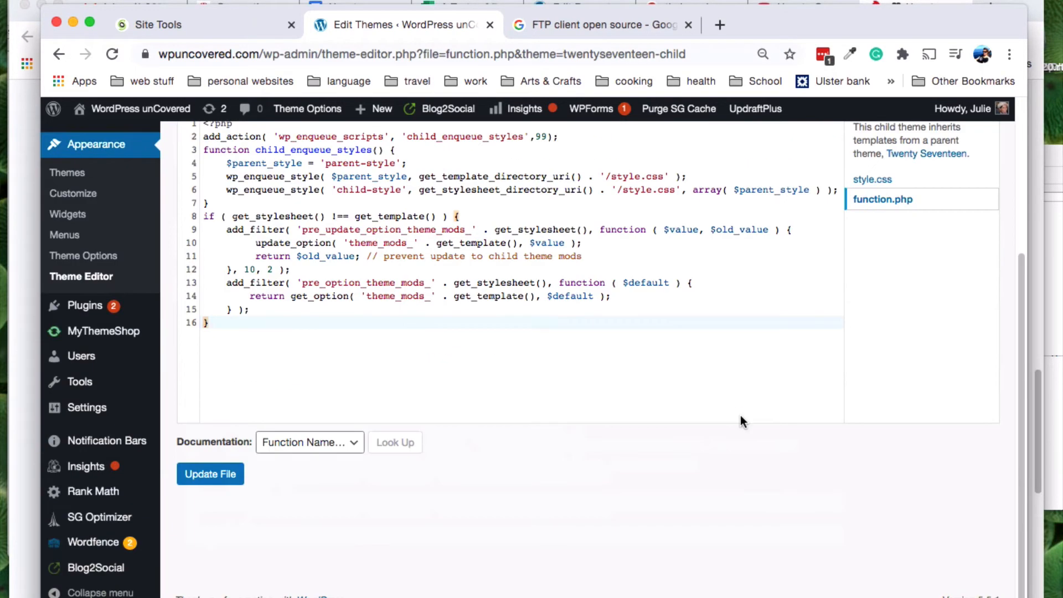
left_click(210, 475)
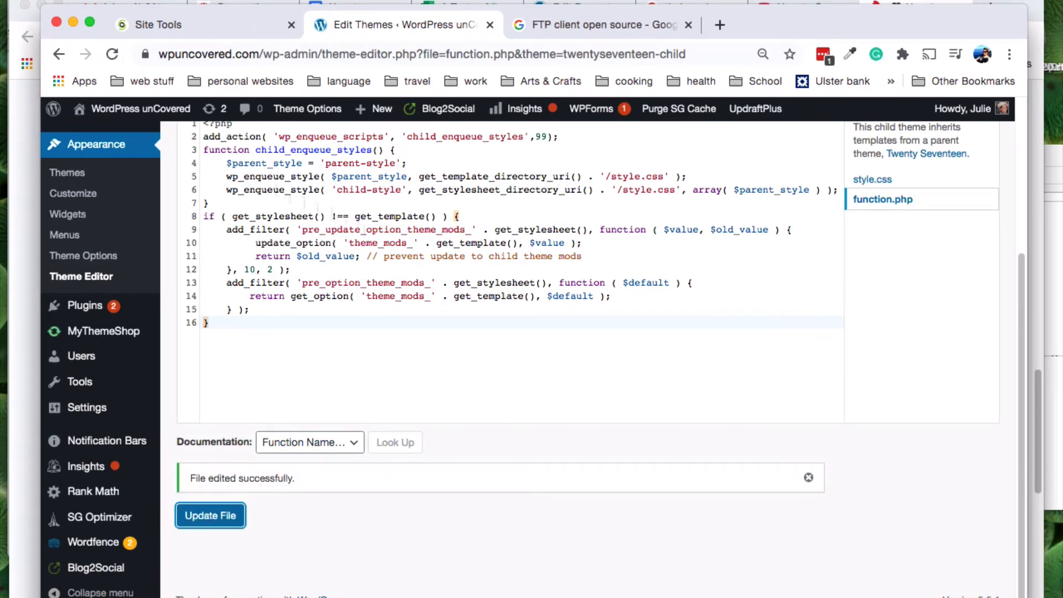
Step: Show the installed themes and find the Twentyseventeen Child theme with its activation option
left_click(68, 175)
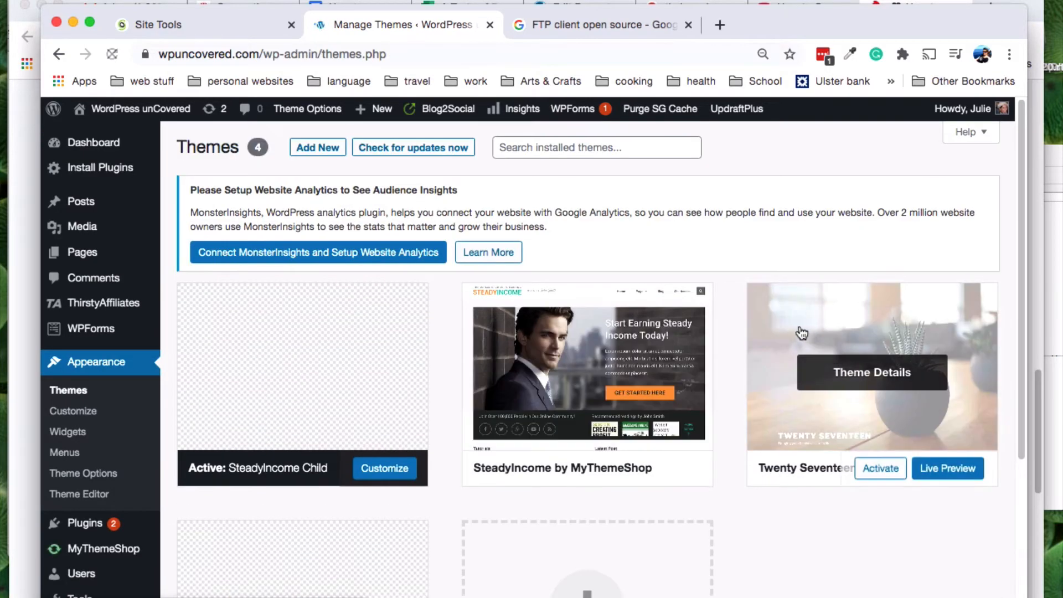
scroll(803, 333, "down", 4)
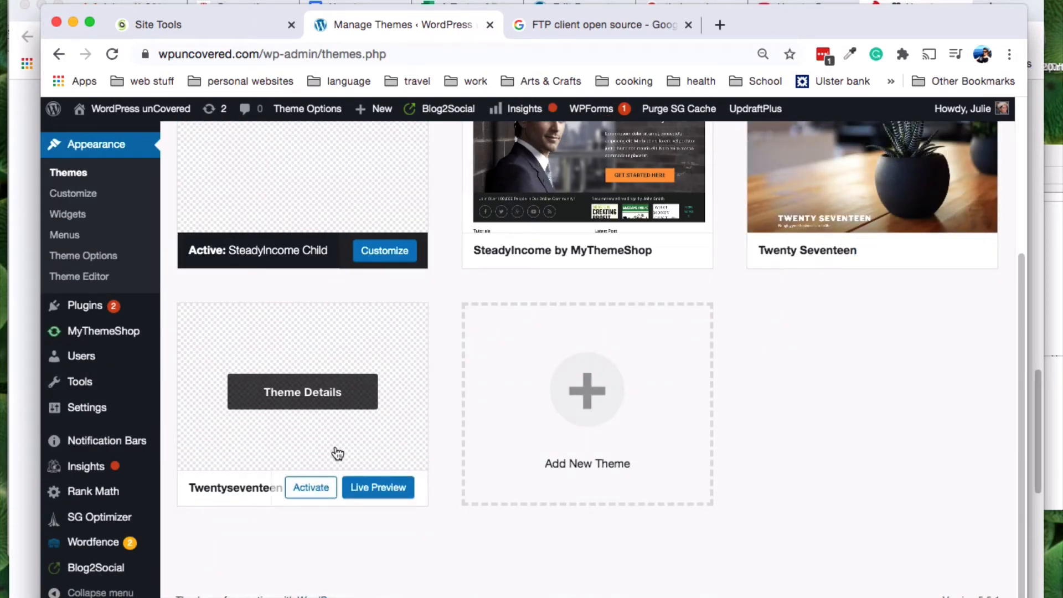
left_click(316, 490)
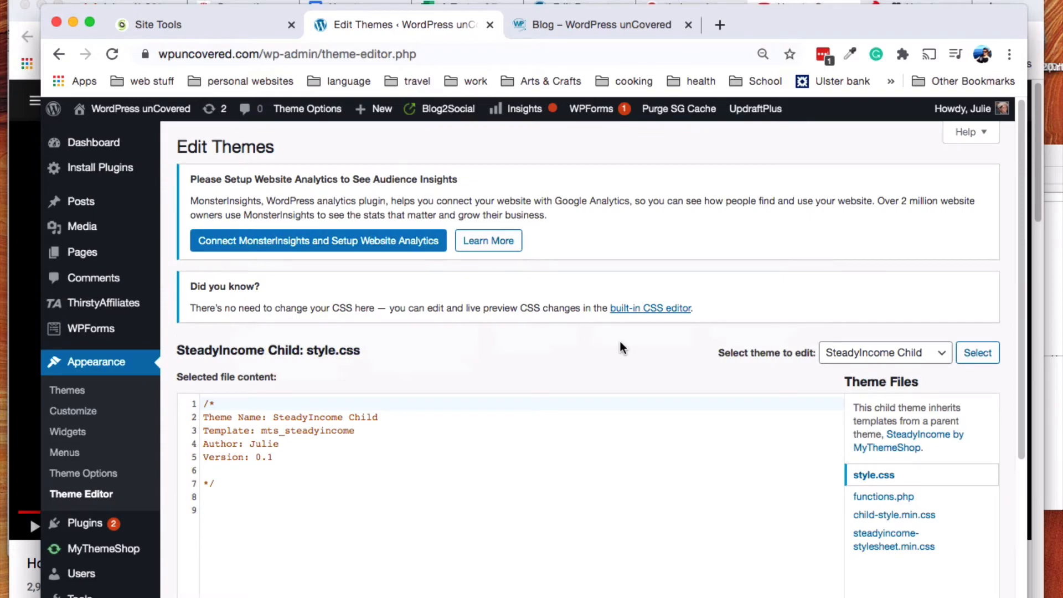
Step: Switch to the FTP client, download header.php from the remote twentyseventeen folder and upload it into twentyseventeen-child
key("super+Tab")
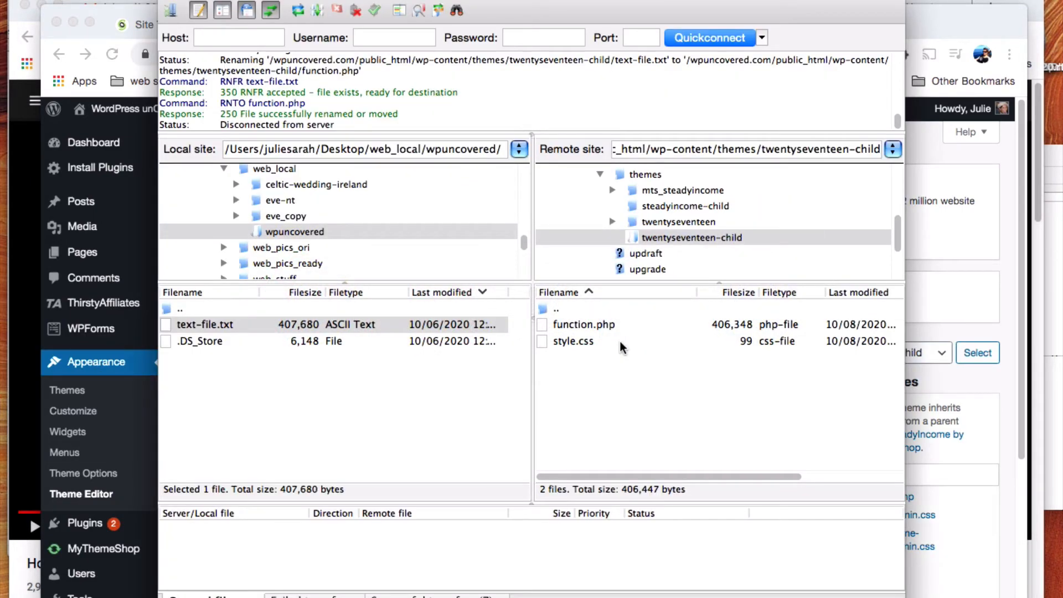
left_click(634, 223)
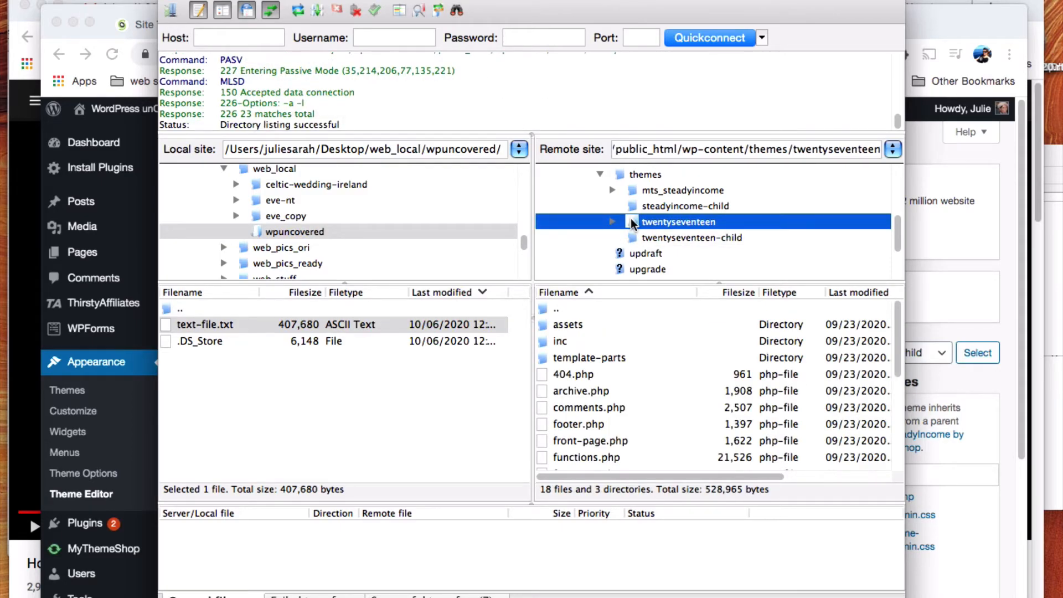
left_click_drag(900, 328, 900, 363)
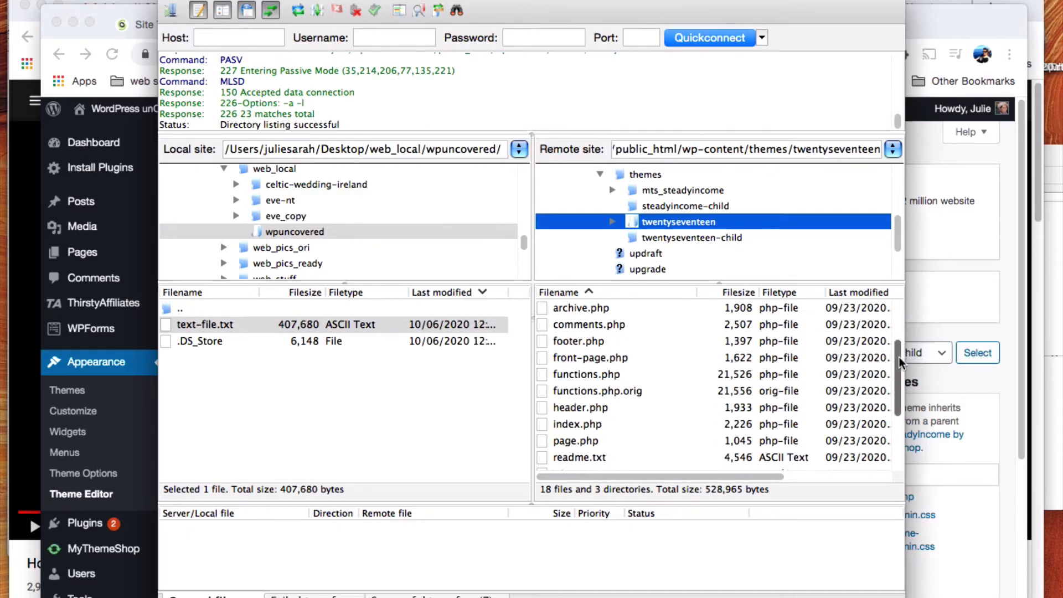
left_click(572, 407)
double_click(543, 408)
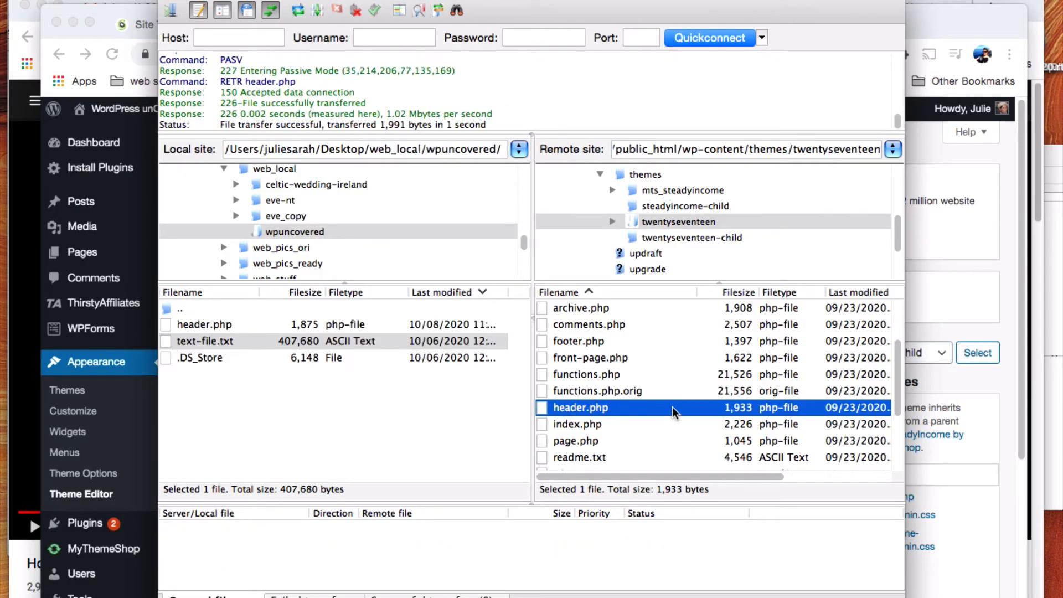
left_click(635, 238)
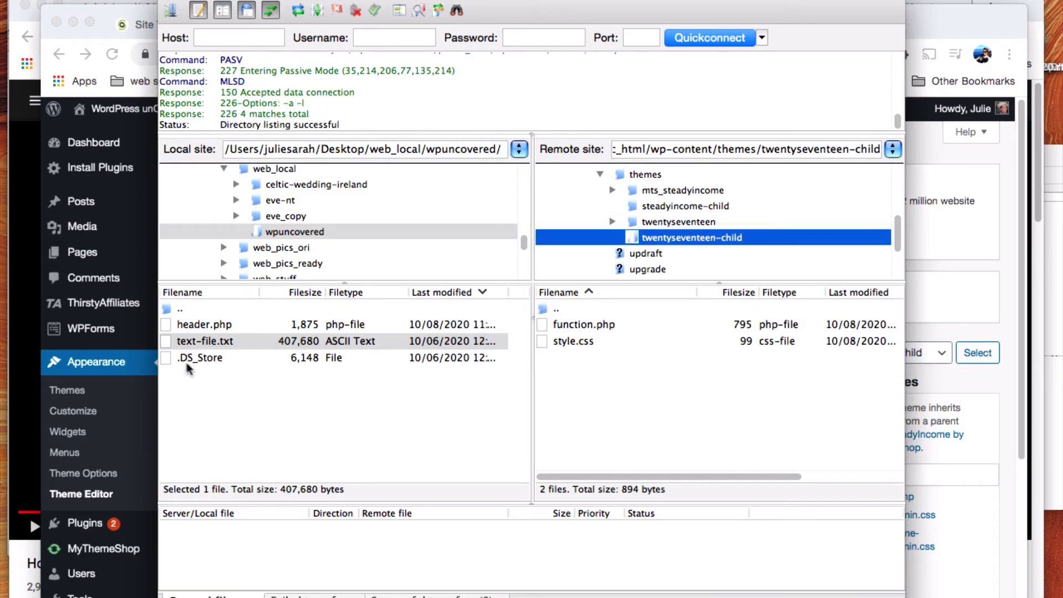
left_click_drag(204, 325, 610, 425)
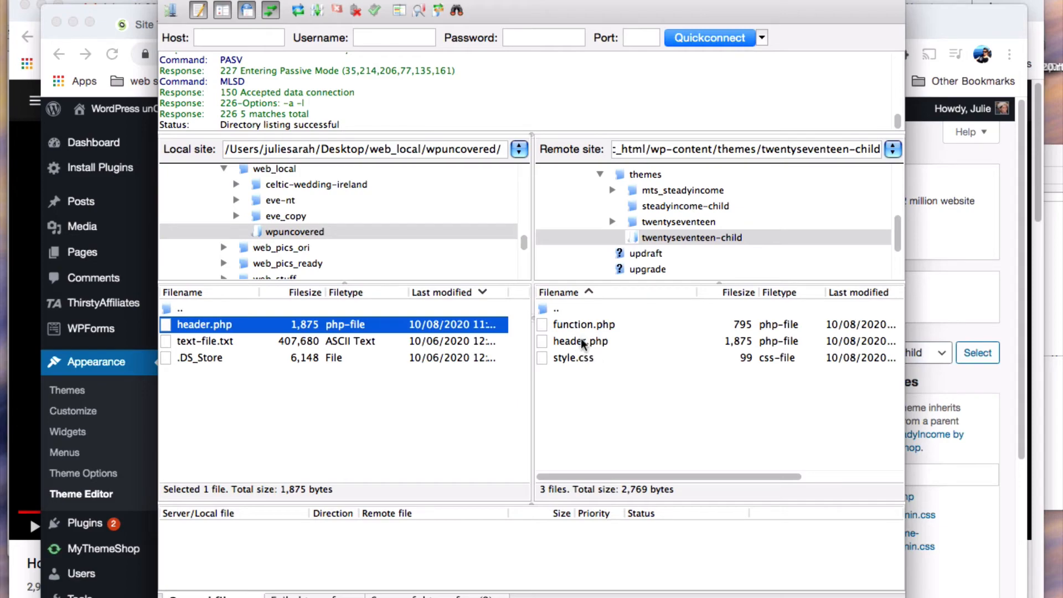
Step: Return to the browser, reload the Theme Editor and examine the code of Twentyseventeen Child's header.php
key("super+Tab")
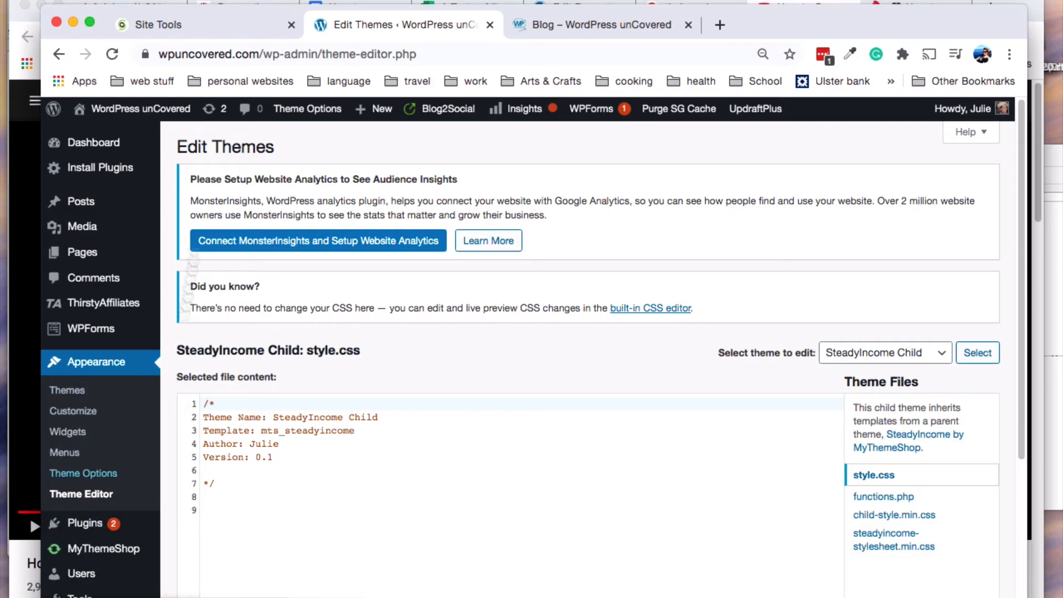
left_click(112, 54)
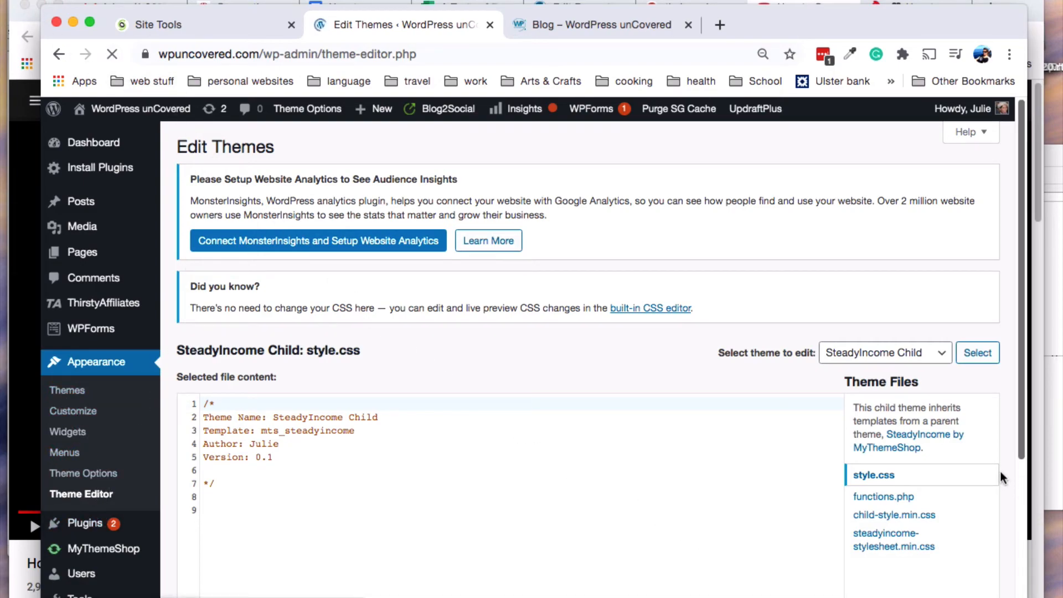
left_click(939, 357)
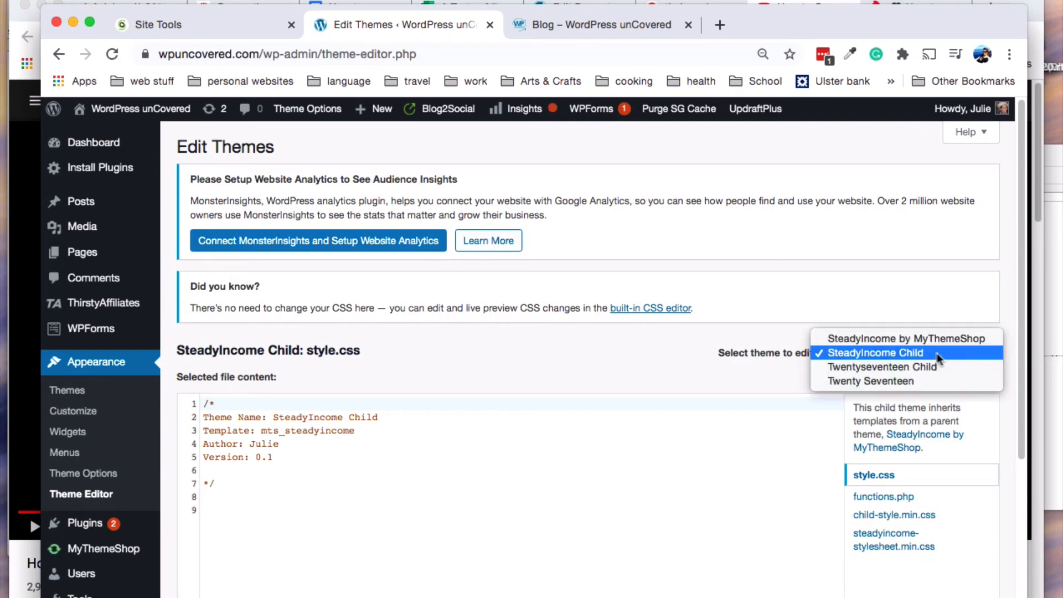
left_click(887, 367)
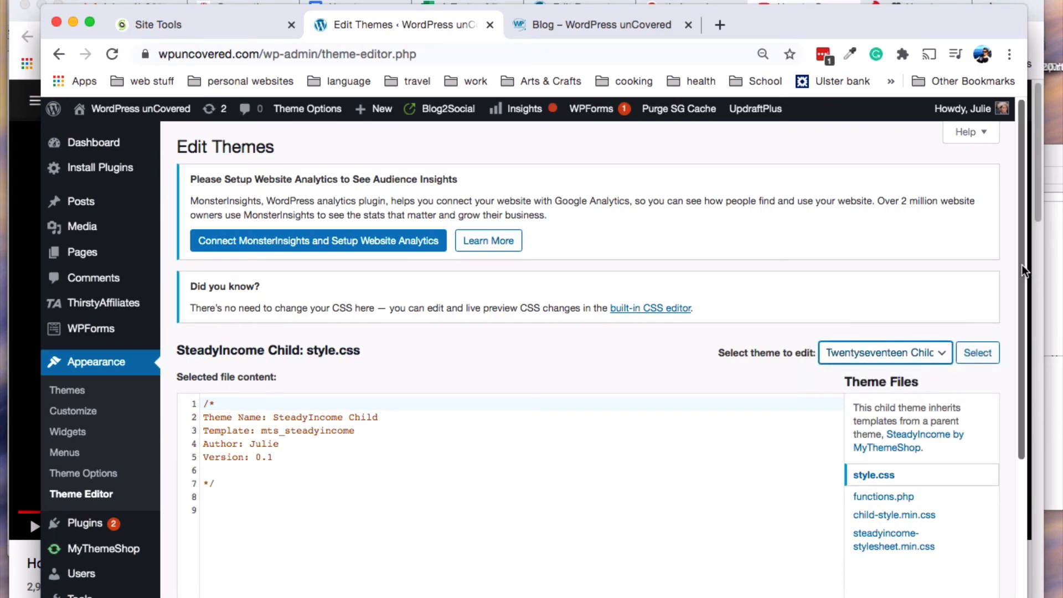
scroll(1023, 271, "down", 2)
left_click(979, 292)
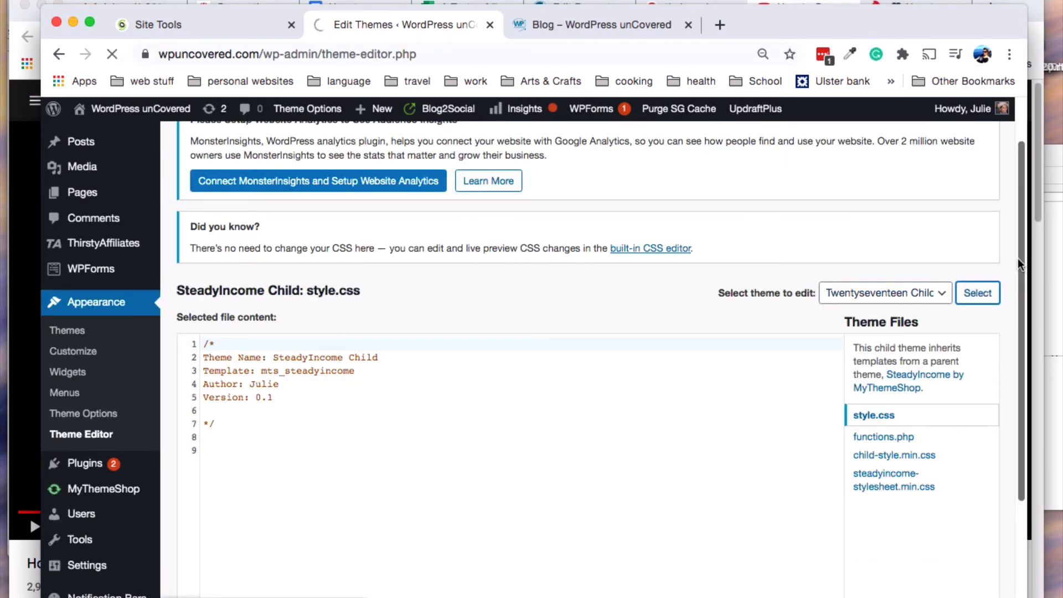
scroll(1034, 375, "down", 2)
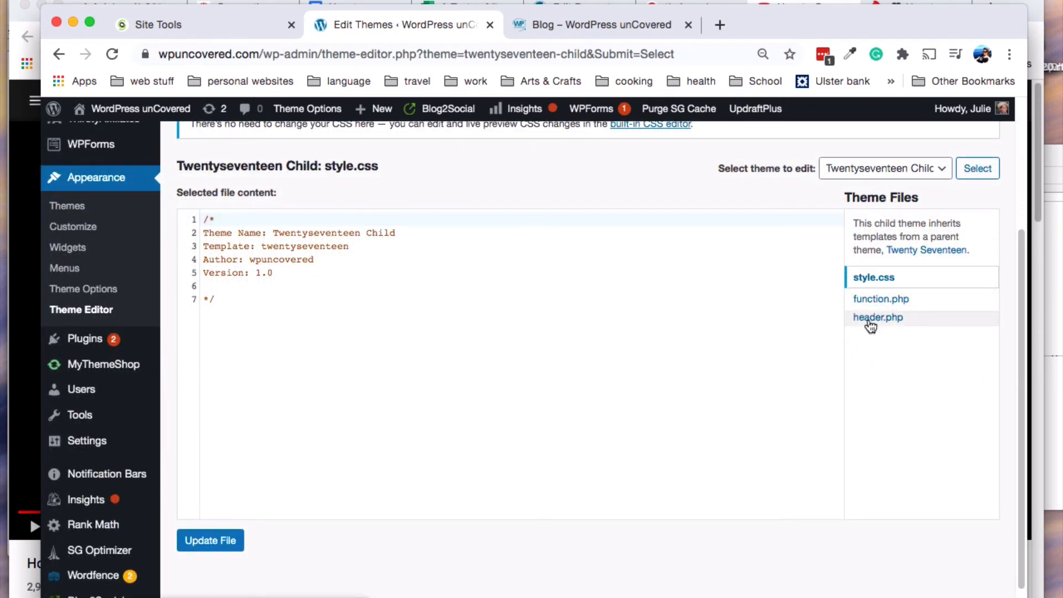
left_click(871, 326)
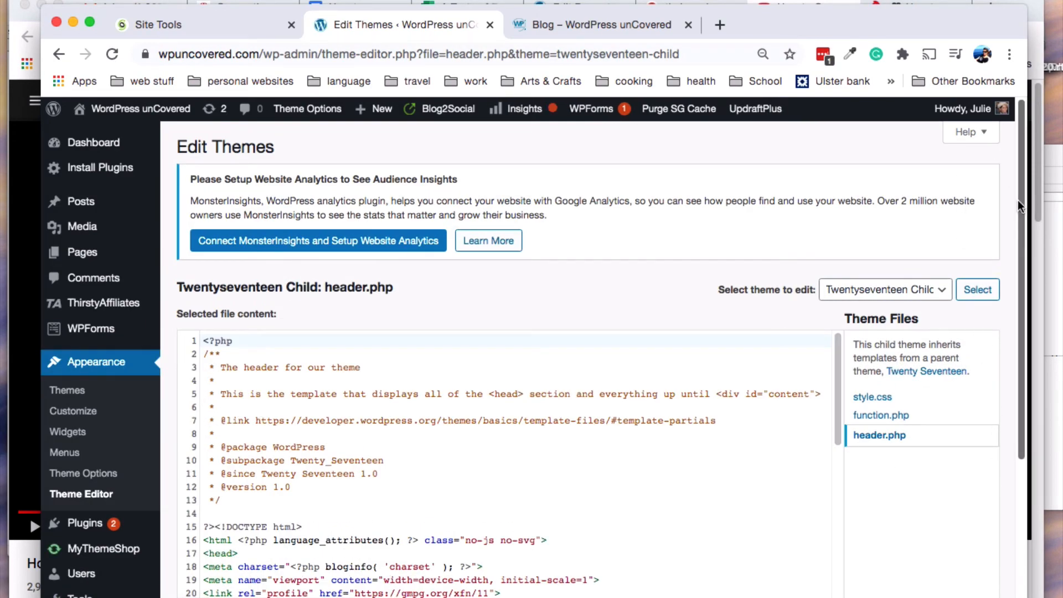
scroll(1012, 296, "down", 2)
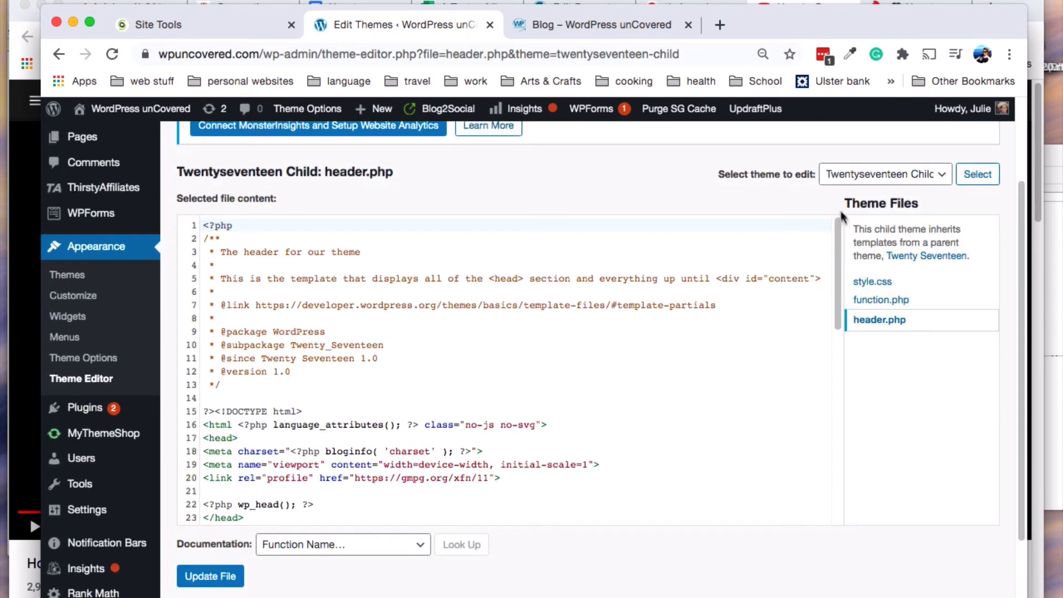
scroll(602, 432, "down", 5)
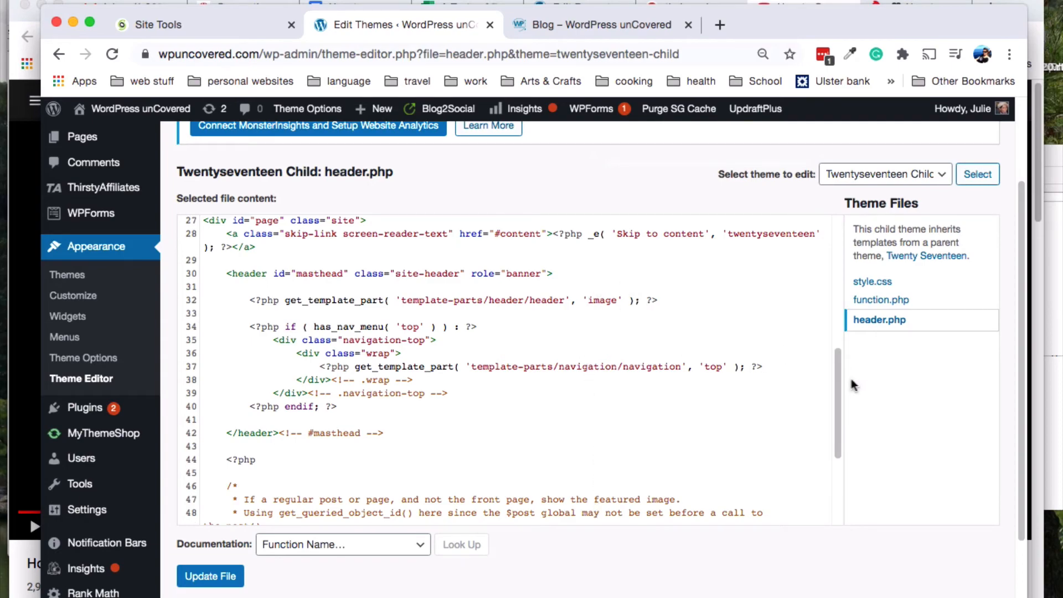
left_click_drag(839, 366, 853, 423)
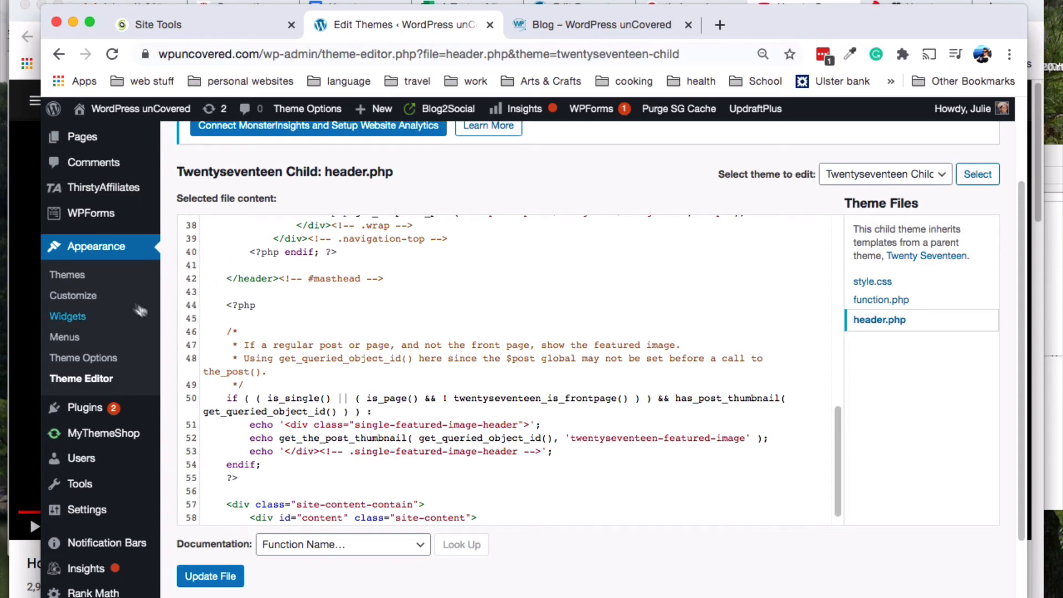
Step: Open the theme Customizer's Additional CSS section and show its code field
left_click(81, 299)
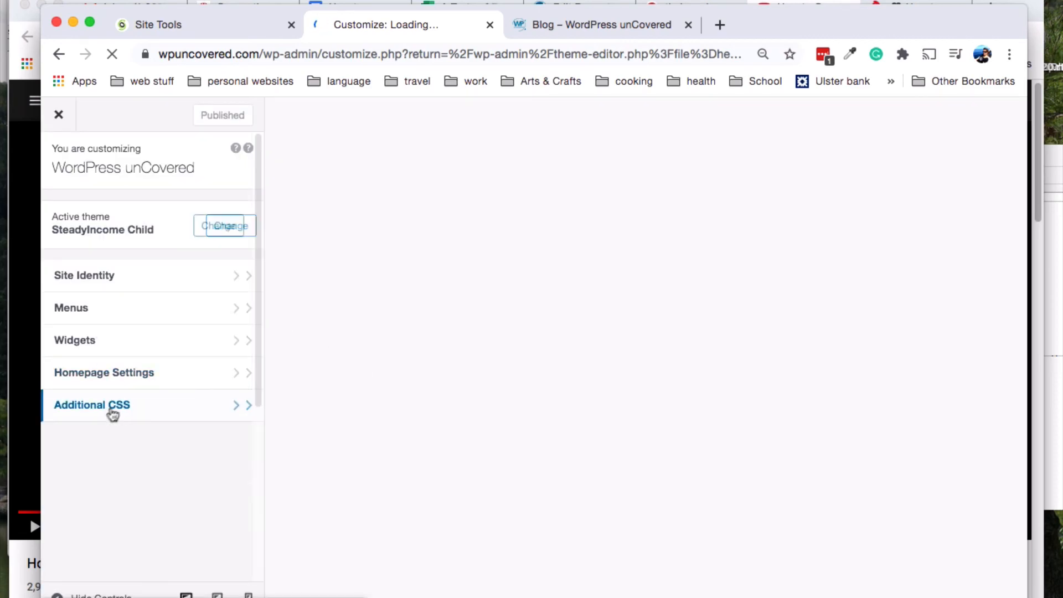
left_click(111, 410)
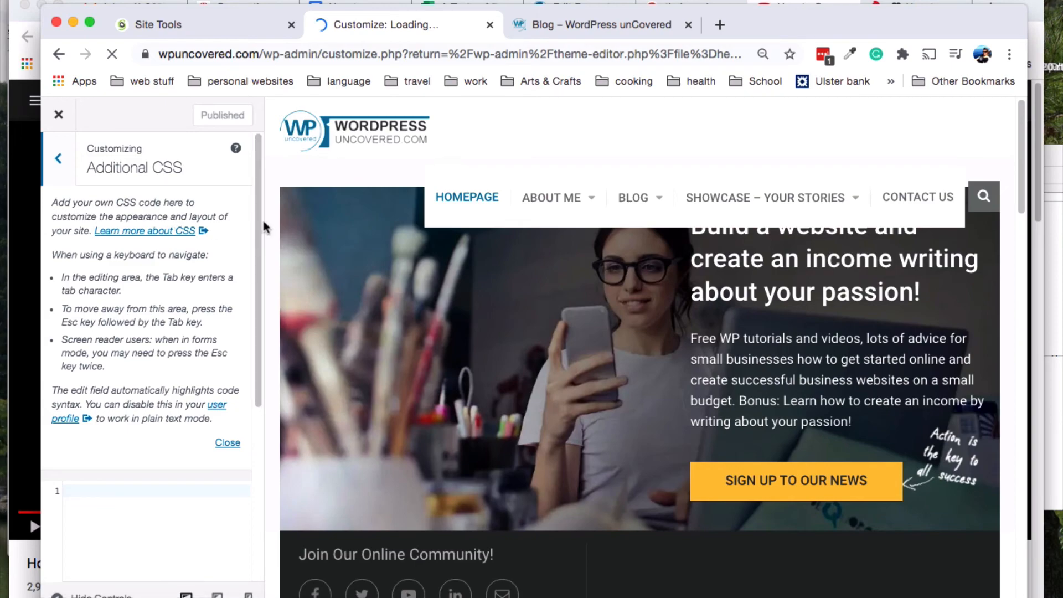
scroll(260, 266, "down", 4)
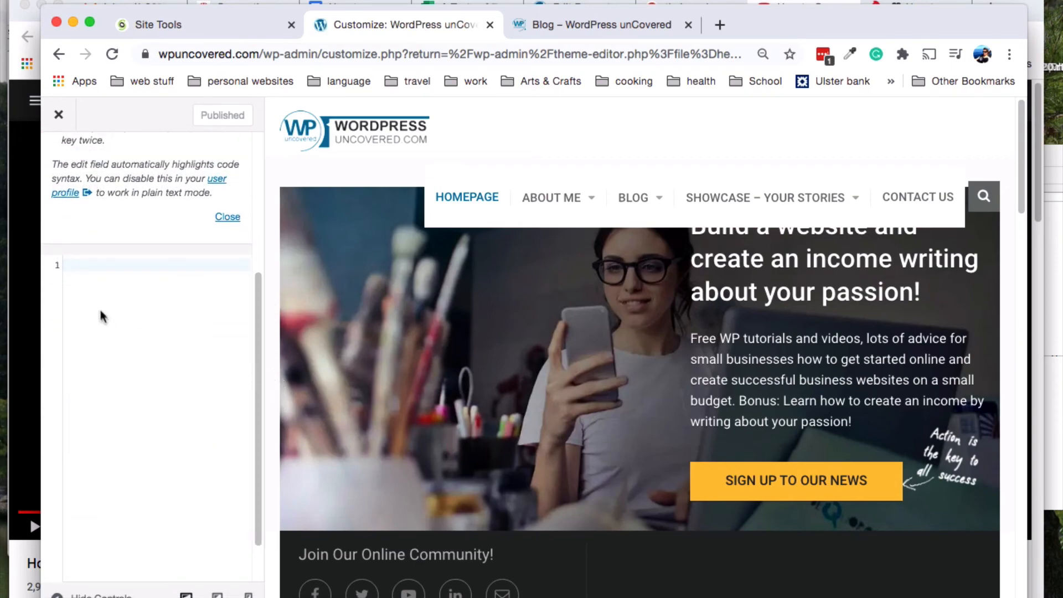